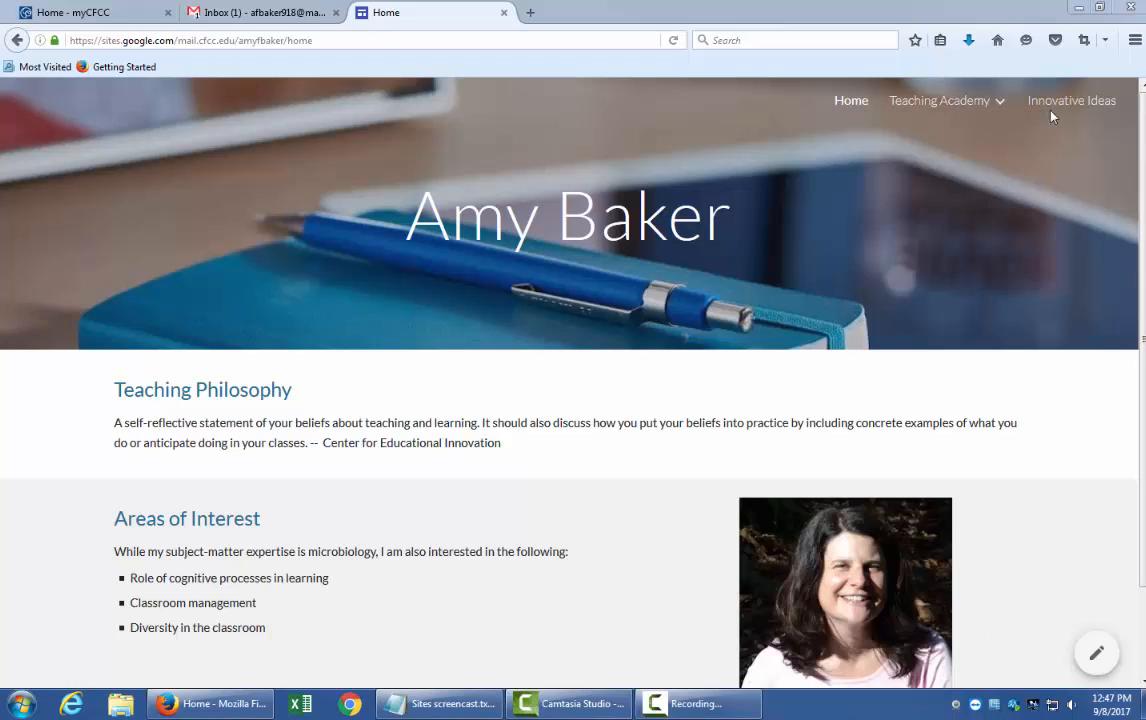
# Step: View the Support for Learners page under Teaching Academy on the sample site, and return to its Home page
pyautogui.moveTo(1002, 108)
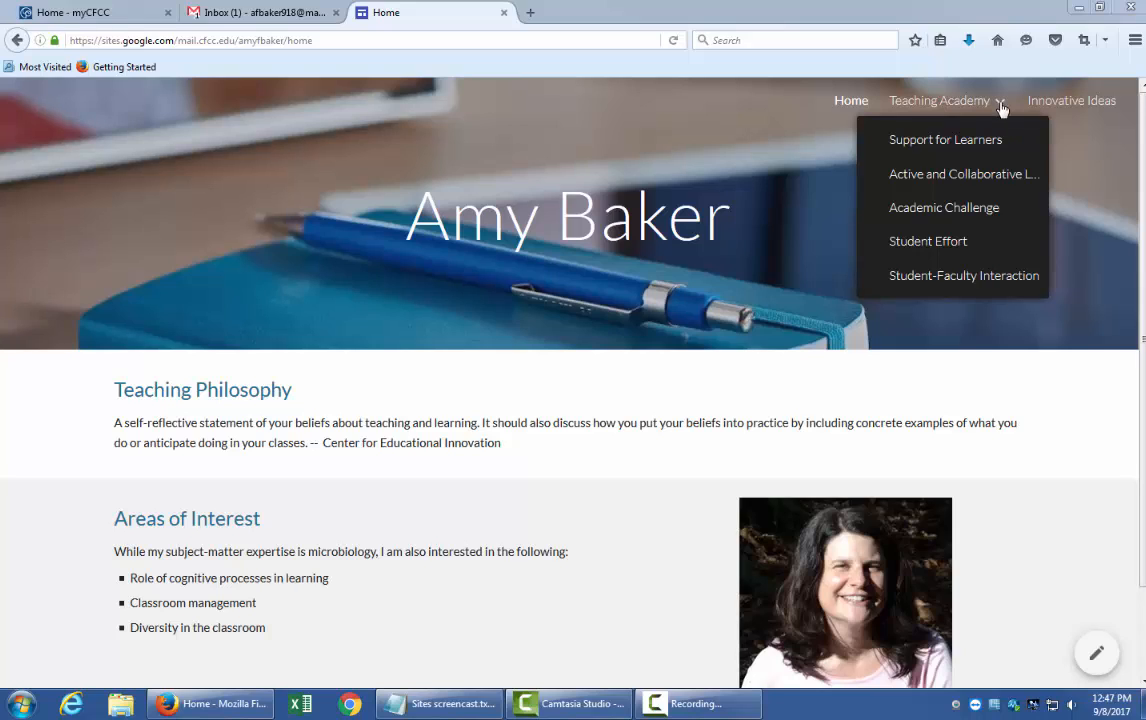
pyautogui.click(950, 145)
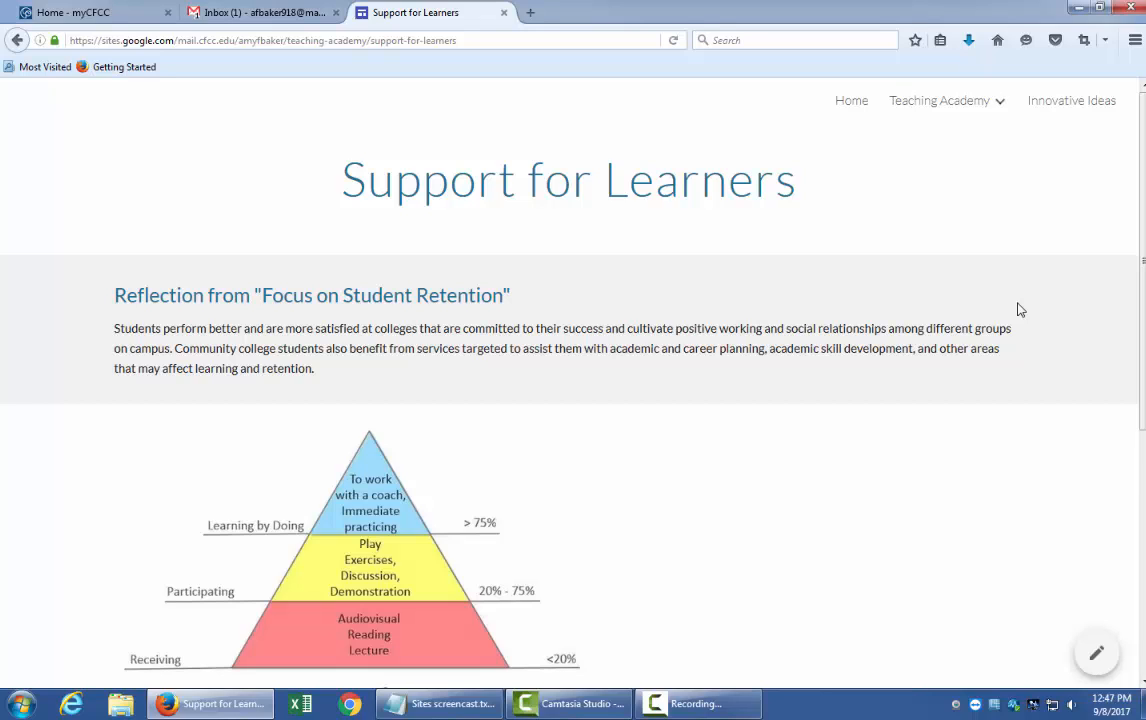
pyautogui.click(852, 104)
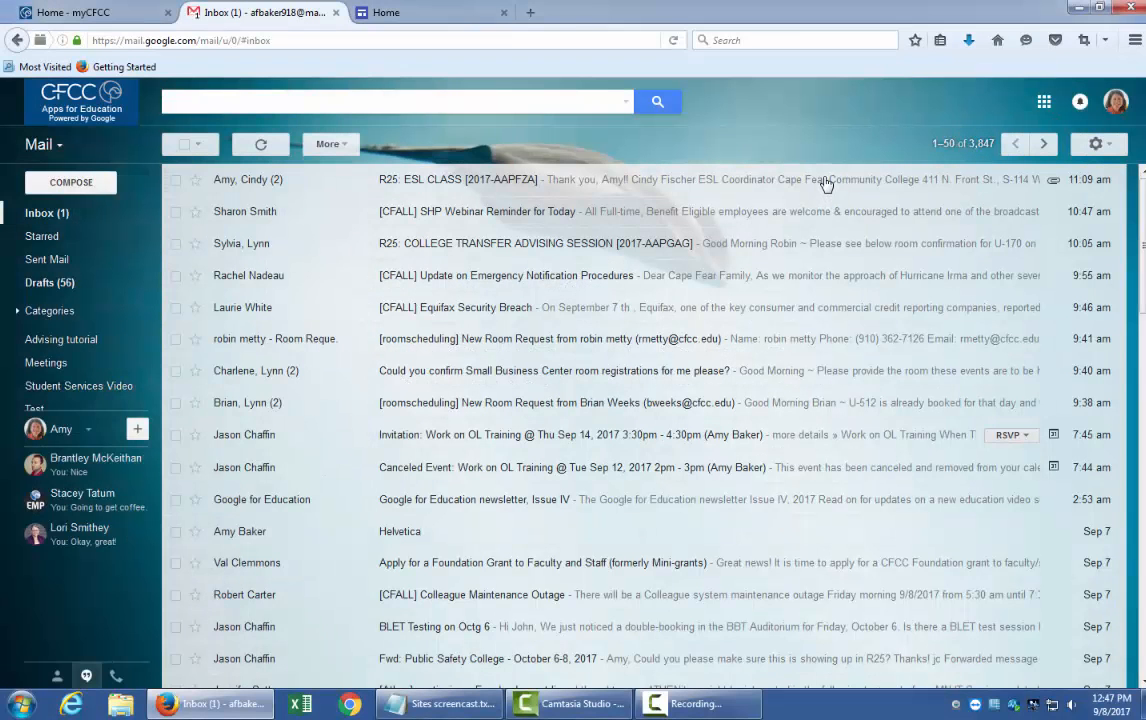
# Step: Go from the mail inbox to Google Drive and create a new Google Sites website there
pyautogui.click(1043, 104)
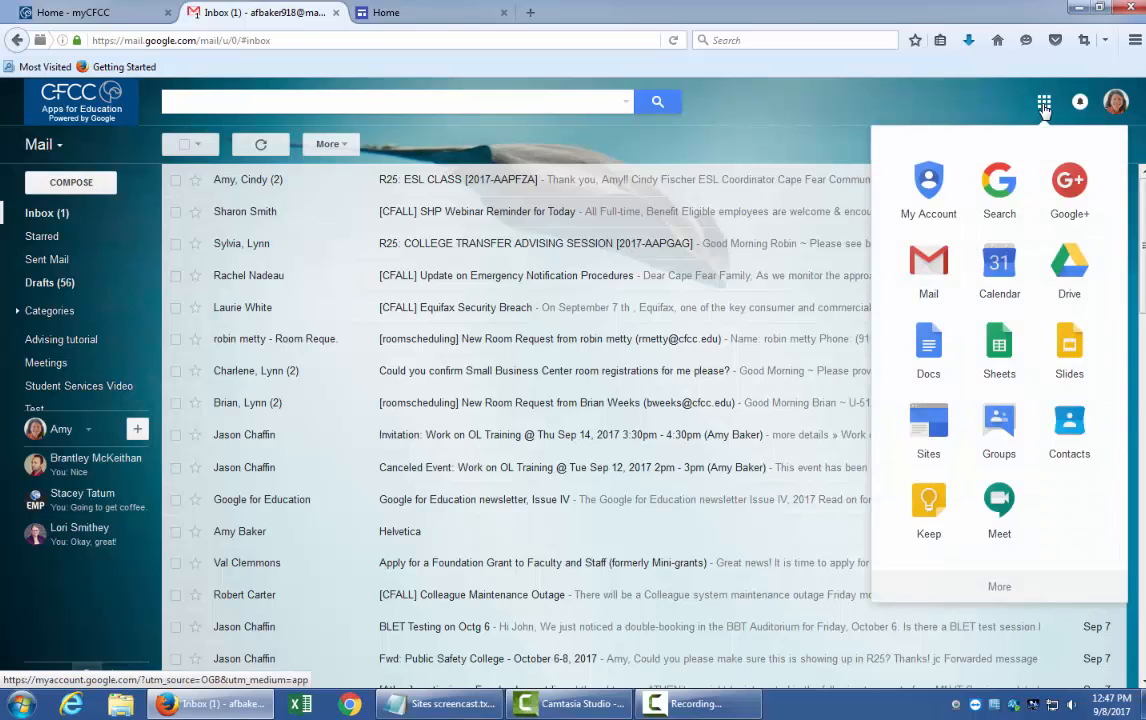
pyautogui.click(1069, 288)
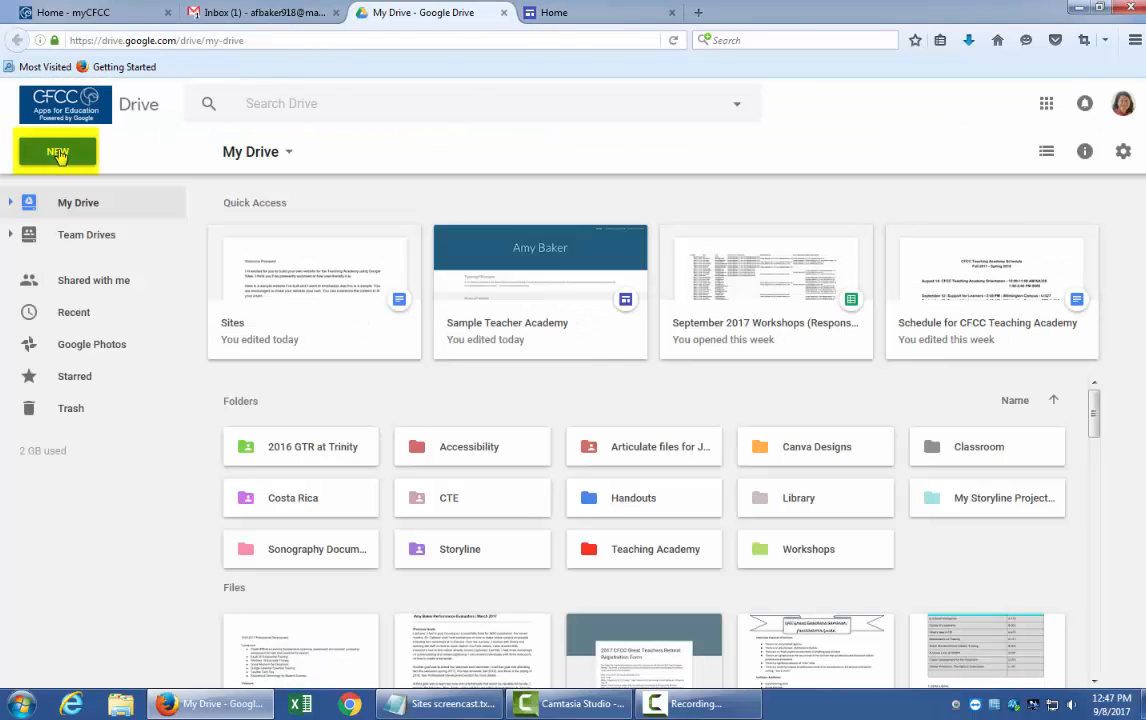
pyautogui.click(58, 153)
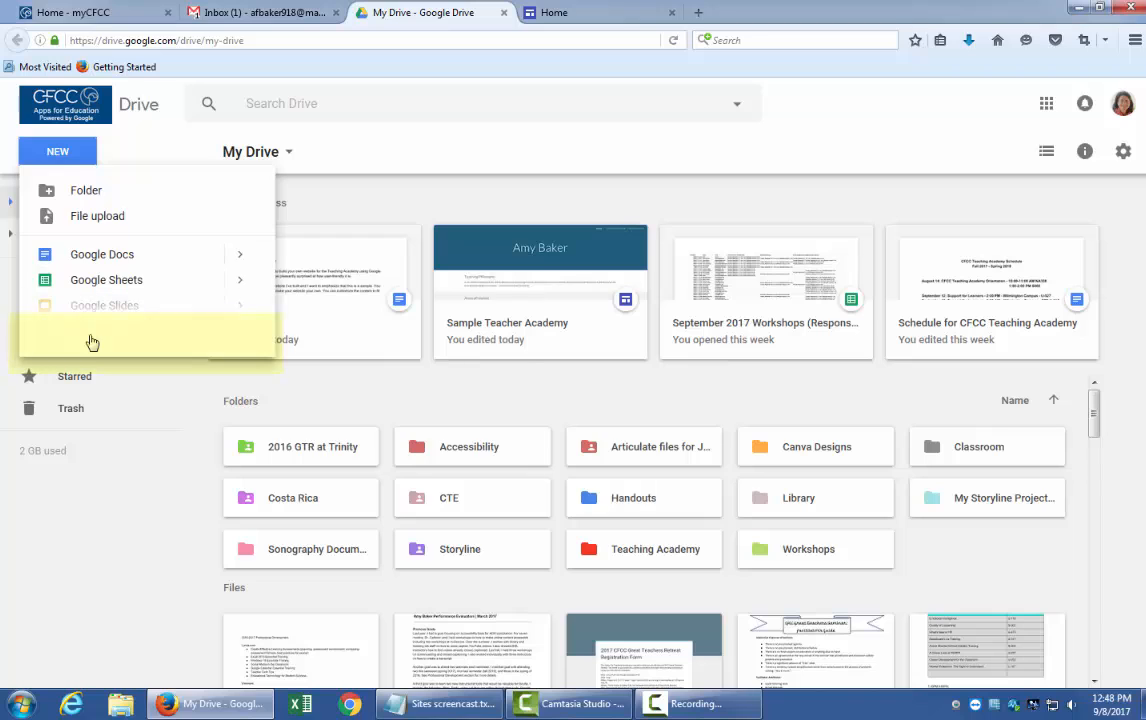
pyautogui.moveTo(78, 343)
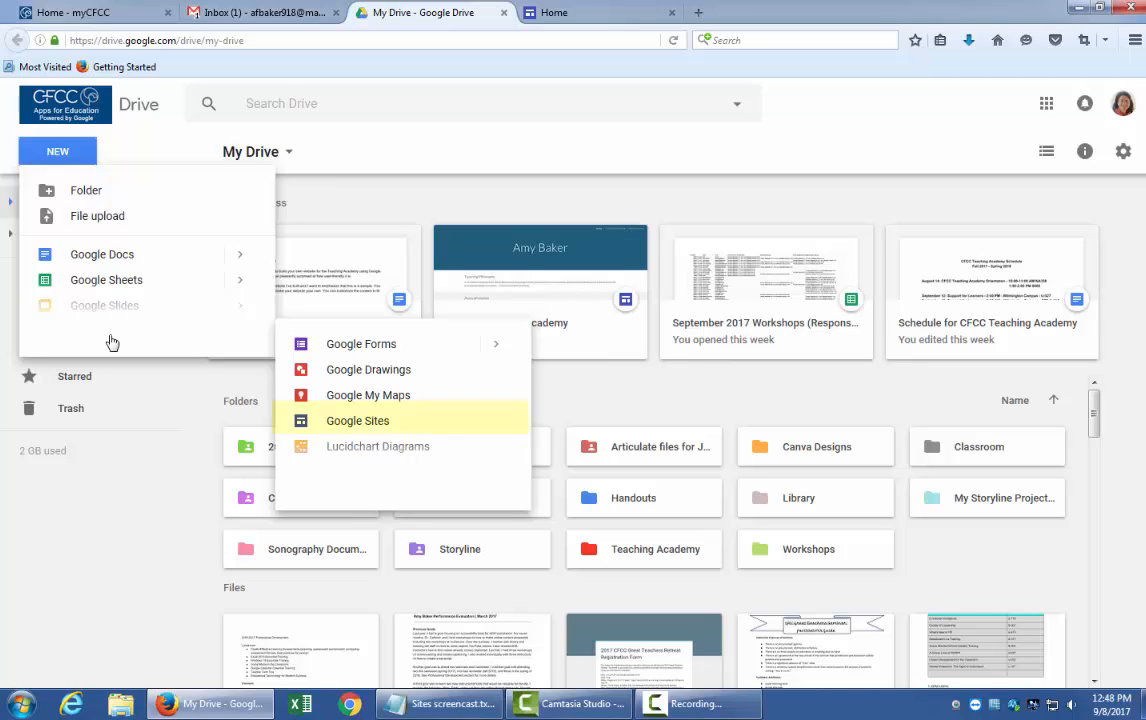
pyautogui.click(376, 426)
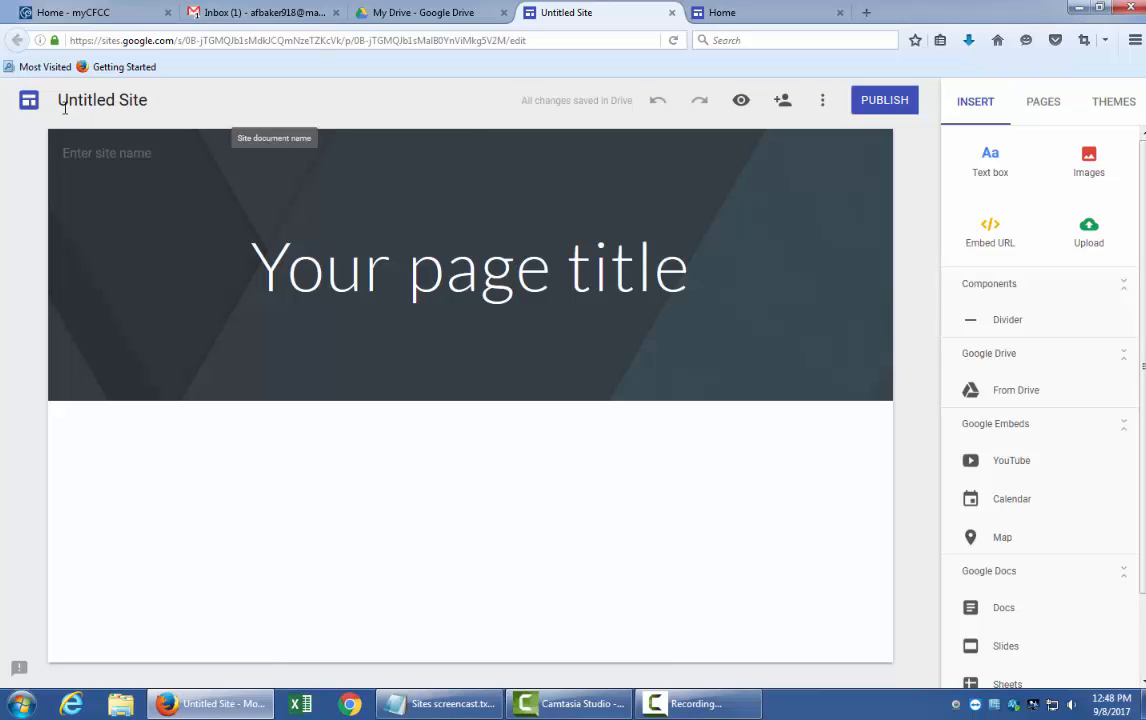
# Step: Name the untitled site document "Teaching Academy"
pyautogui.click(152, 98)
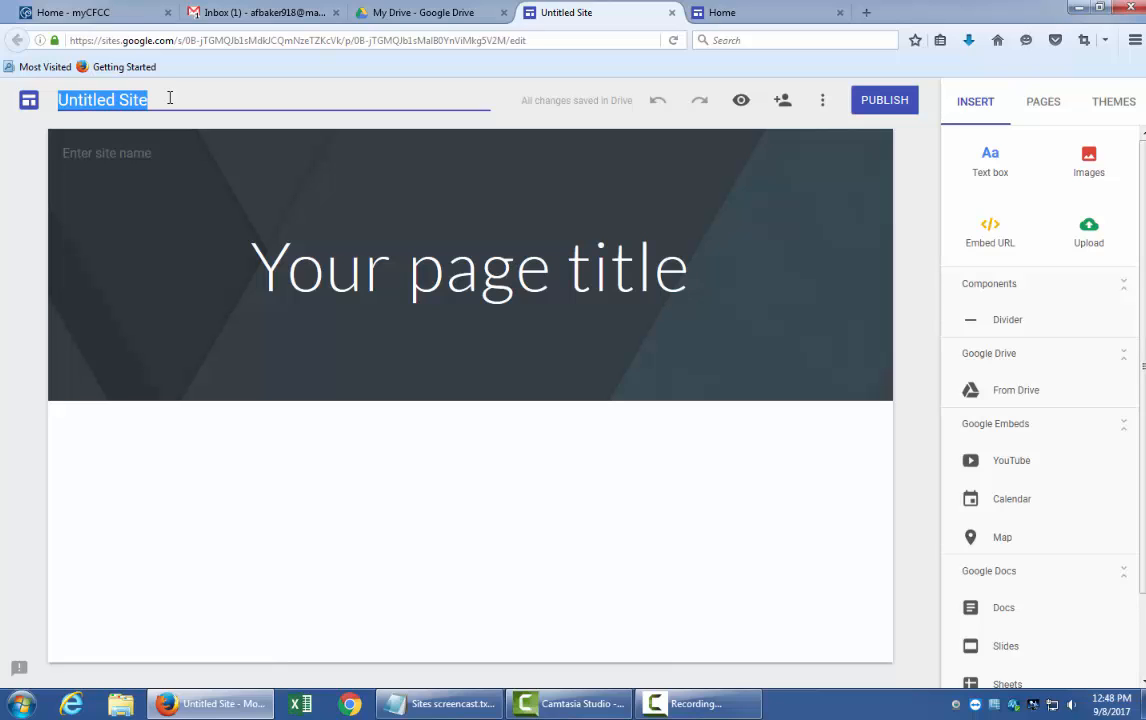
pyautogui.click(422, 13)
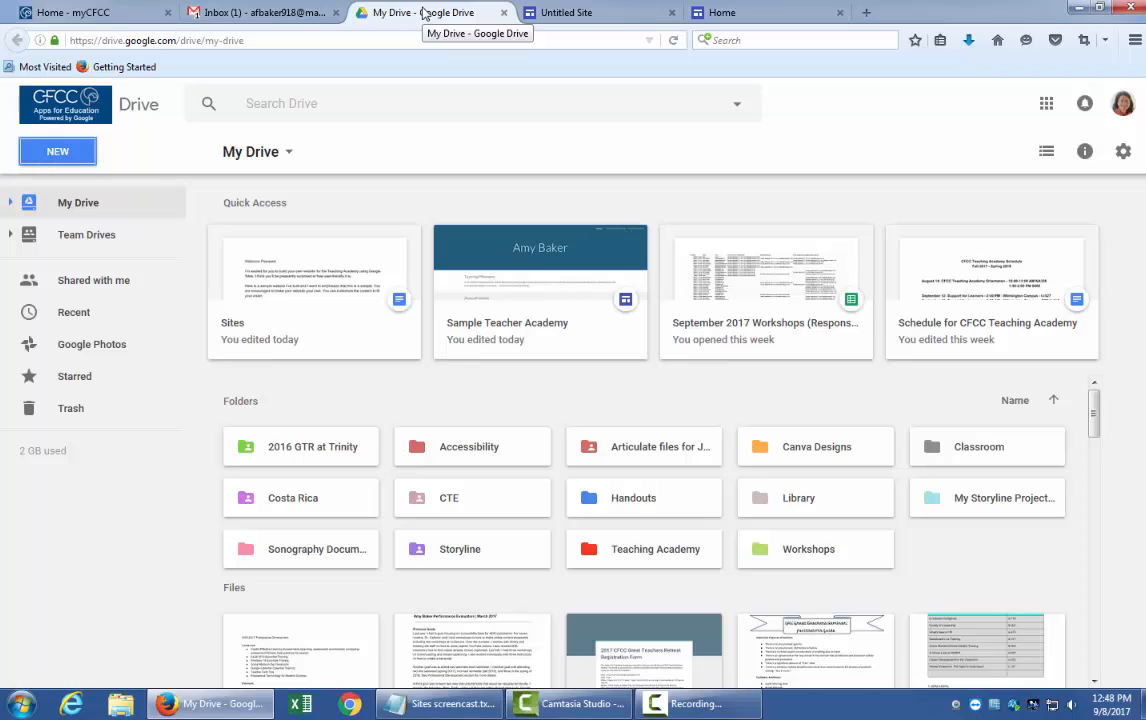
pyautogui.click(566, 13)
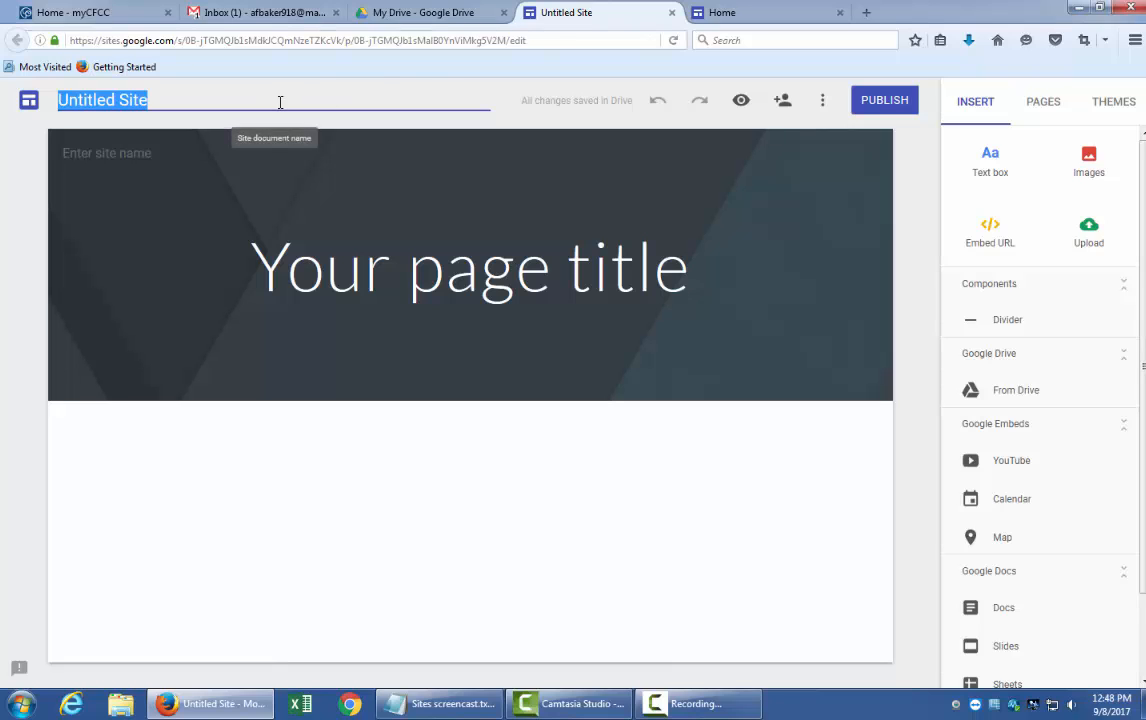
pyautogui.write('Teaching ')
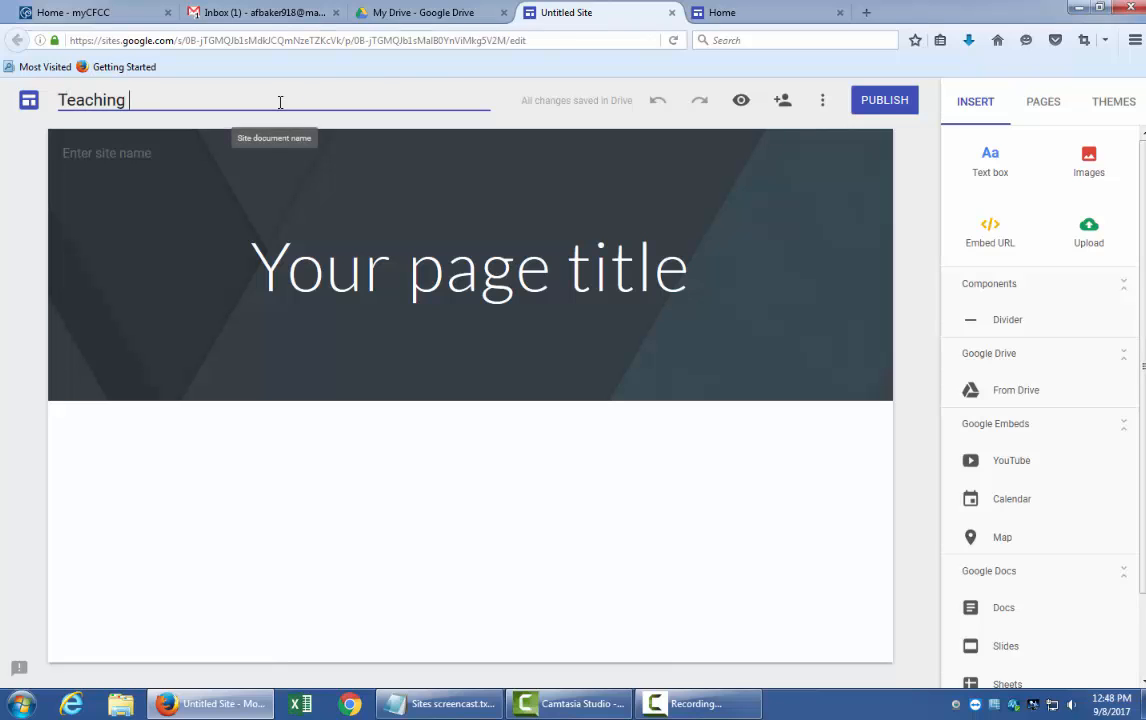
pyautogui.write('Academy')
pyautogui.press('Return')
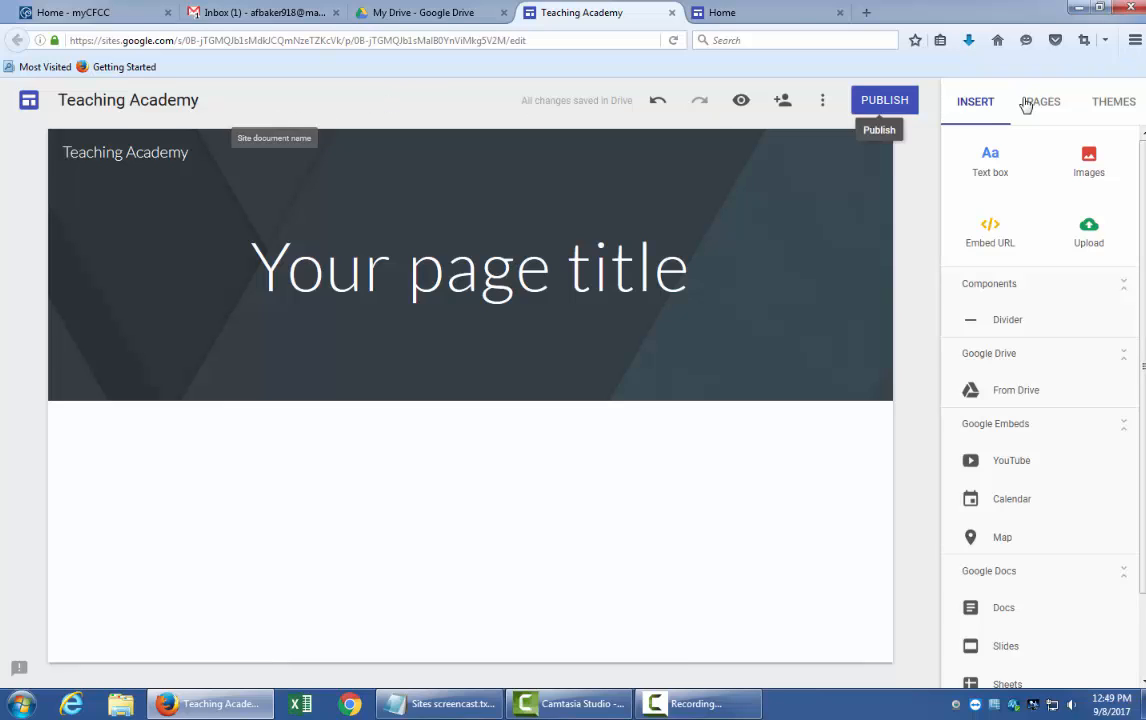
# Step: Preview the site as visitors see it, and return to the editor
pyautogui.click(741, 102)
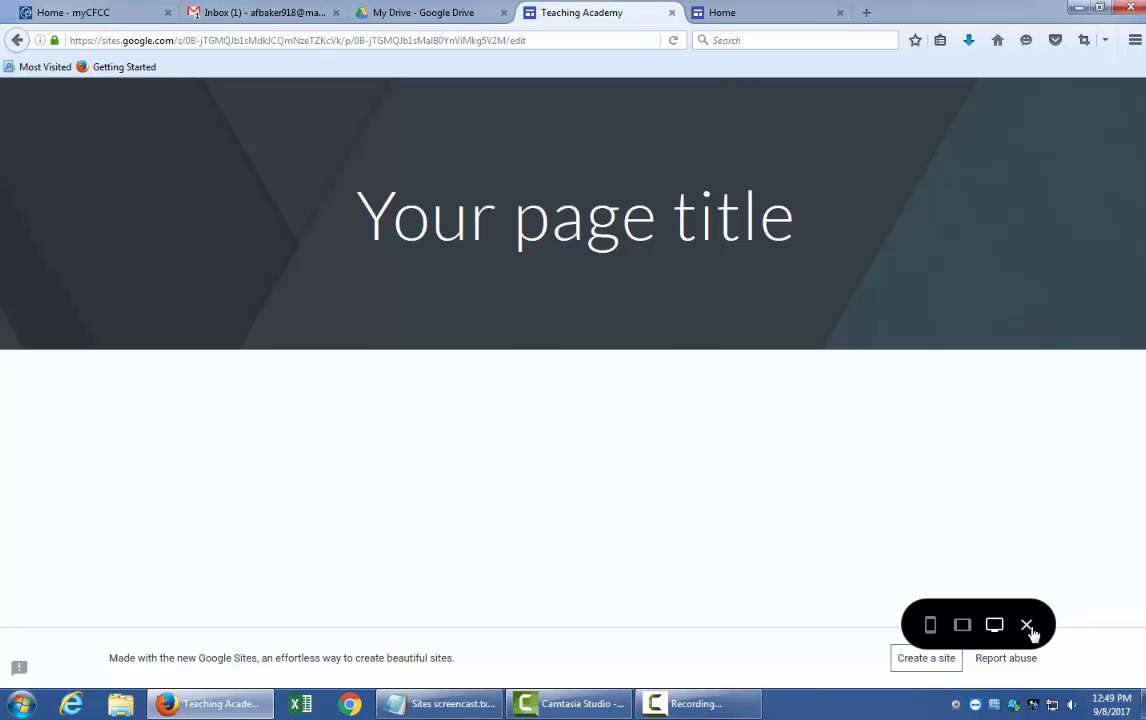
pyautogui.click(1026, 626)
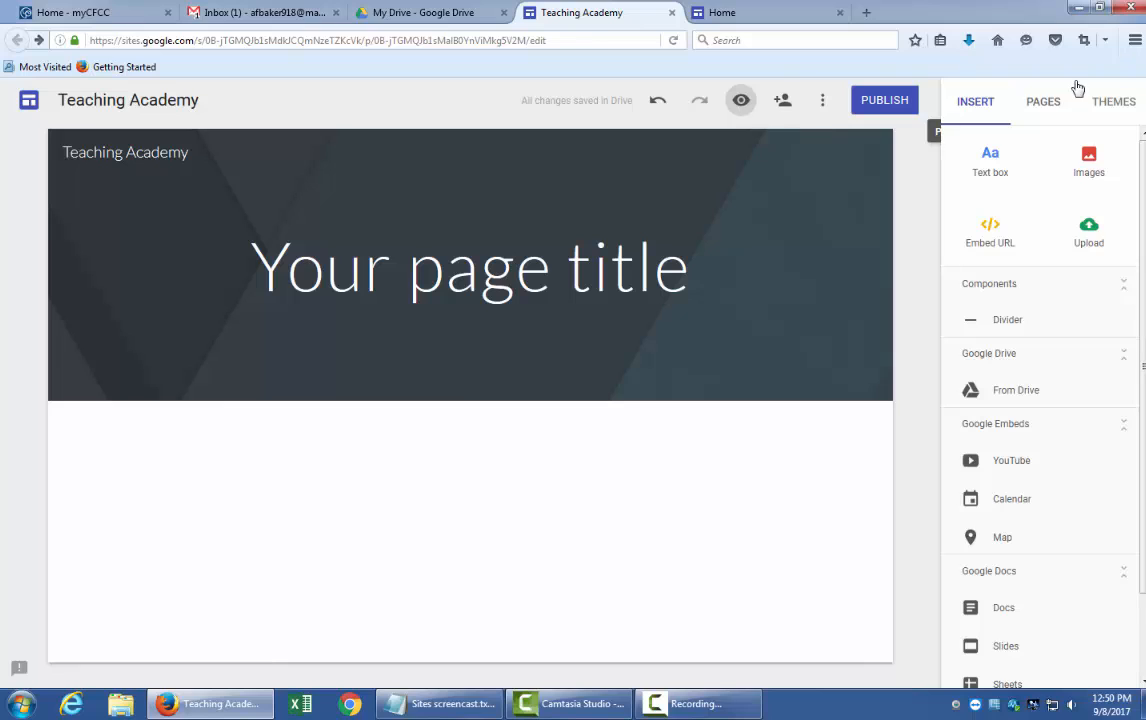
# Step: Look through the available site themes, keeping the Simple theme
pyautogui.click(1114, 103)
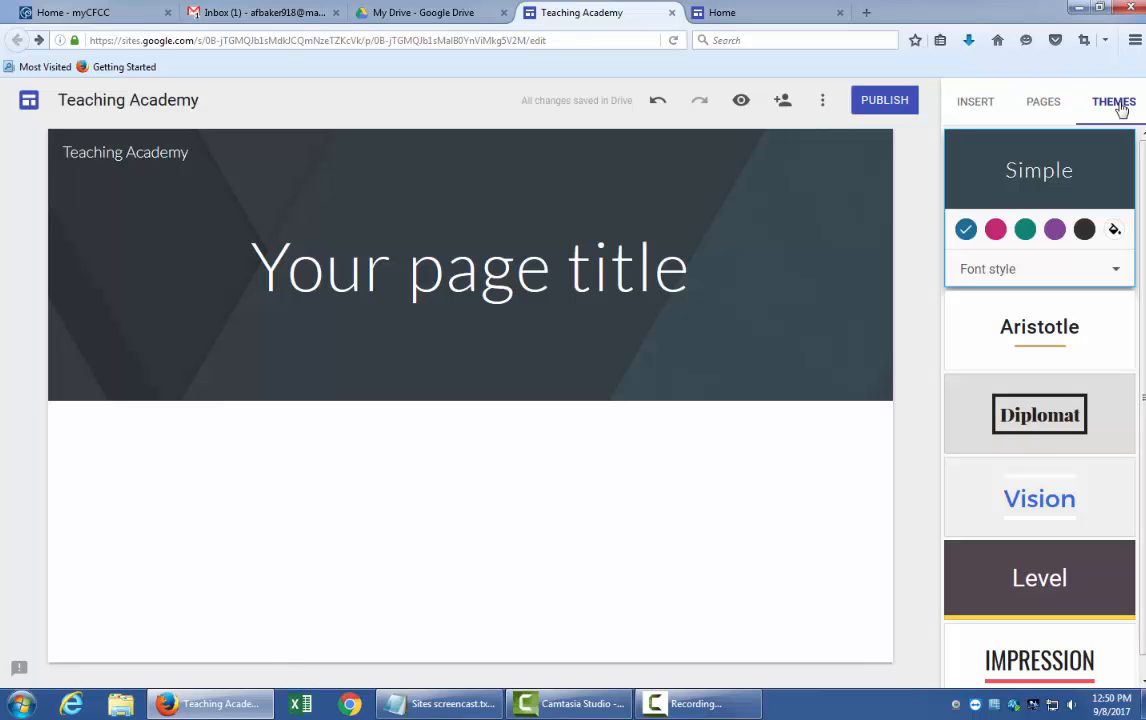
pyautogui.click(1065, 338)
pyautogui.doubleClick(1042, 171)
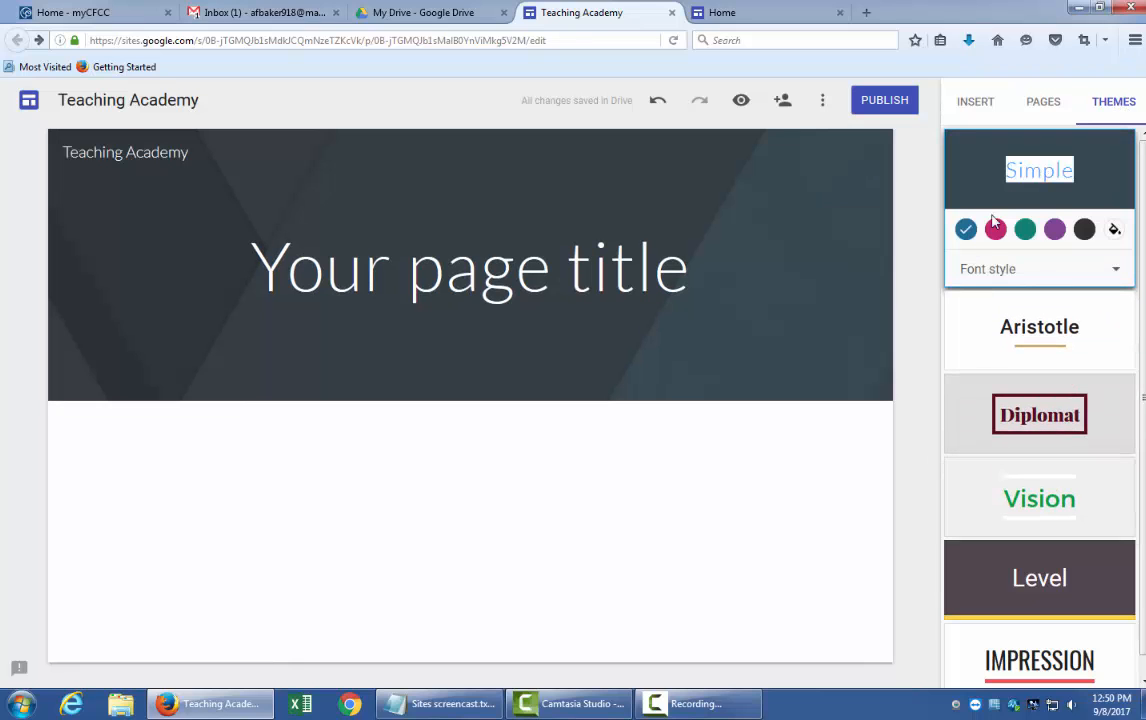
# Step: Replace the page title with the site owner's full name and widen the title box on both sides so it fits on one line
pyautogui.moveTo(182, 203)
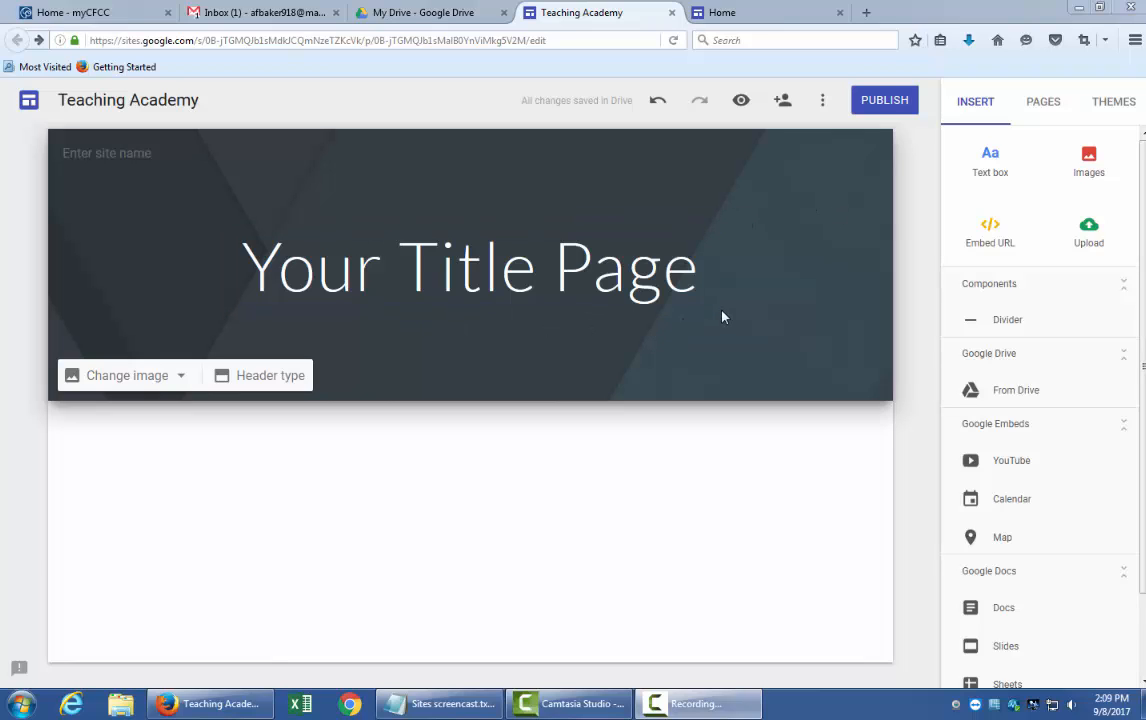
pyautogui.click(597, 278)
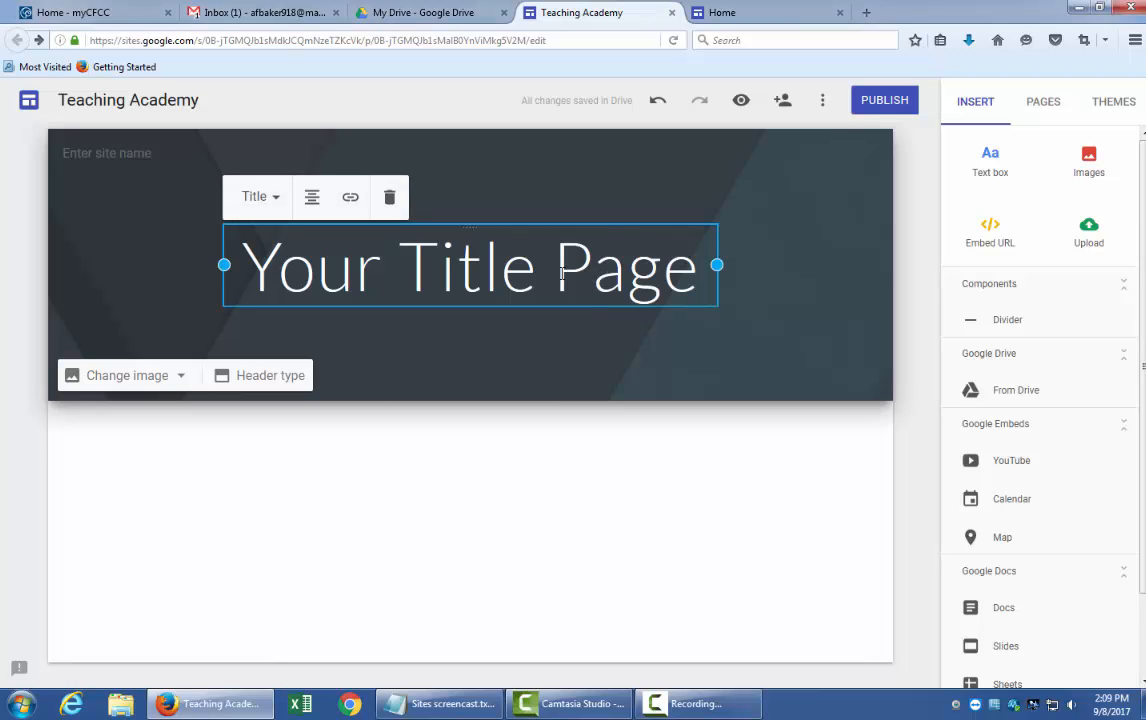
pyautogui.tripleClick(561, 273)
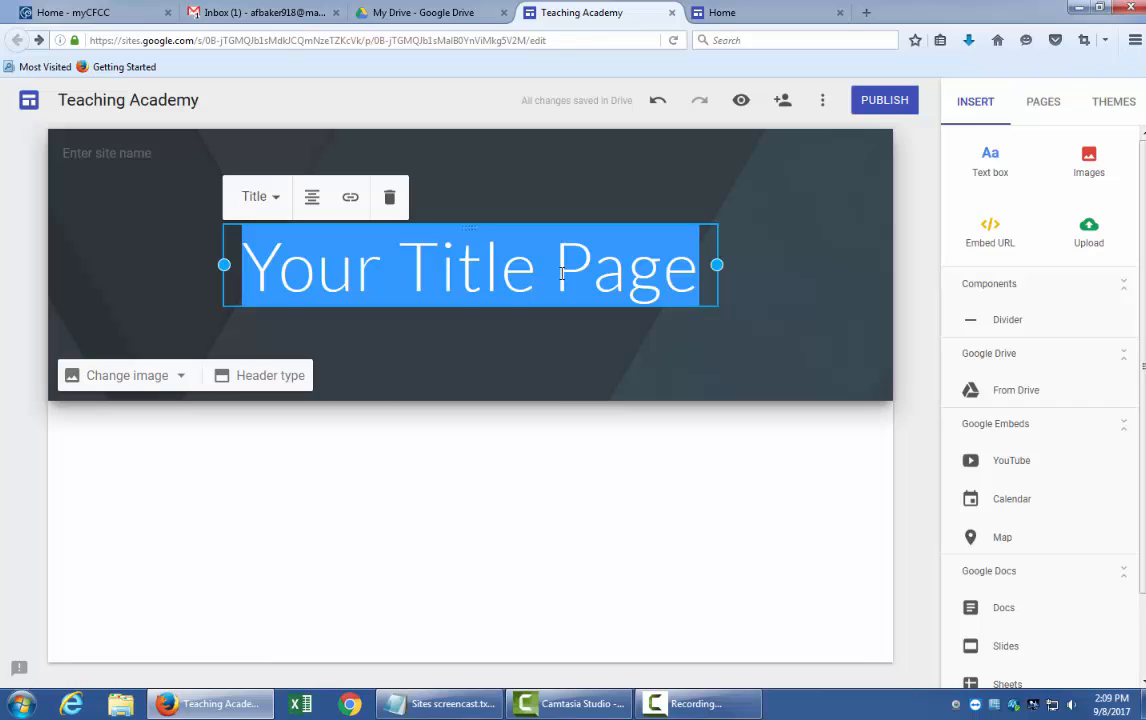
pyautogui.write('Amjy')
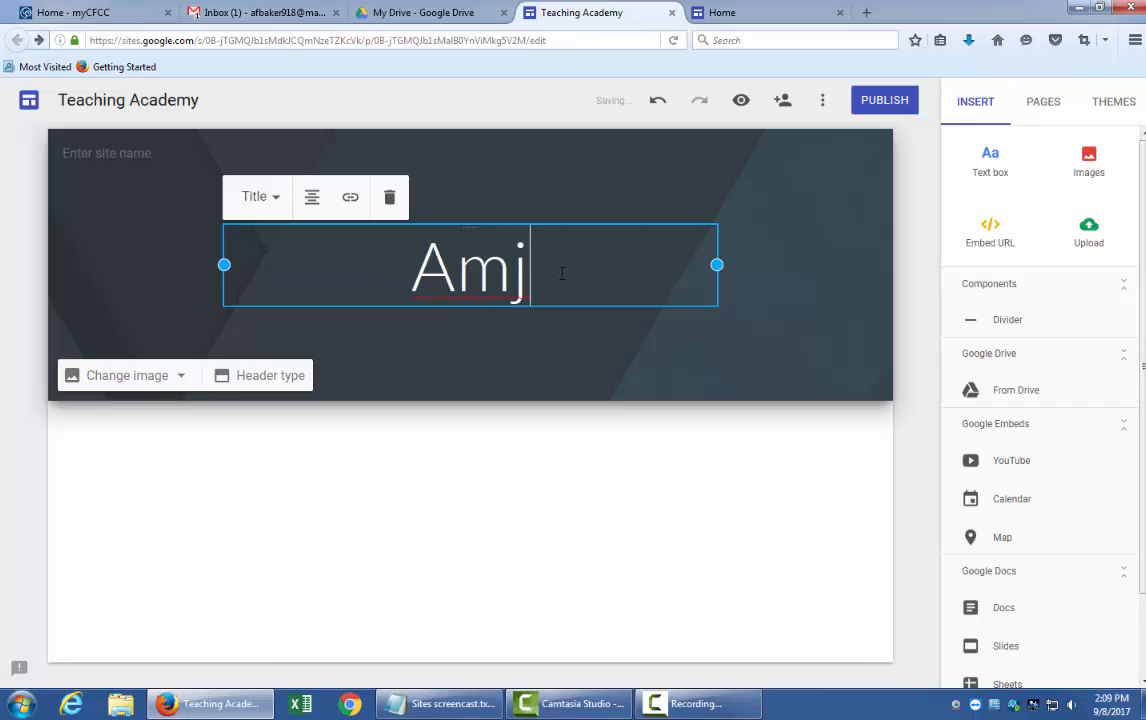
pyautogui.press('BackSpace')
pyautogui.press('BackSpace')
pyautogui.write('y ')
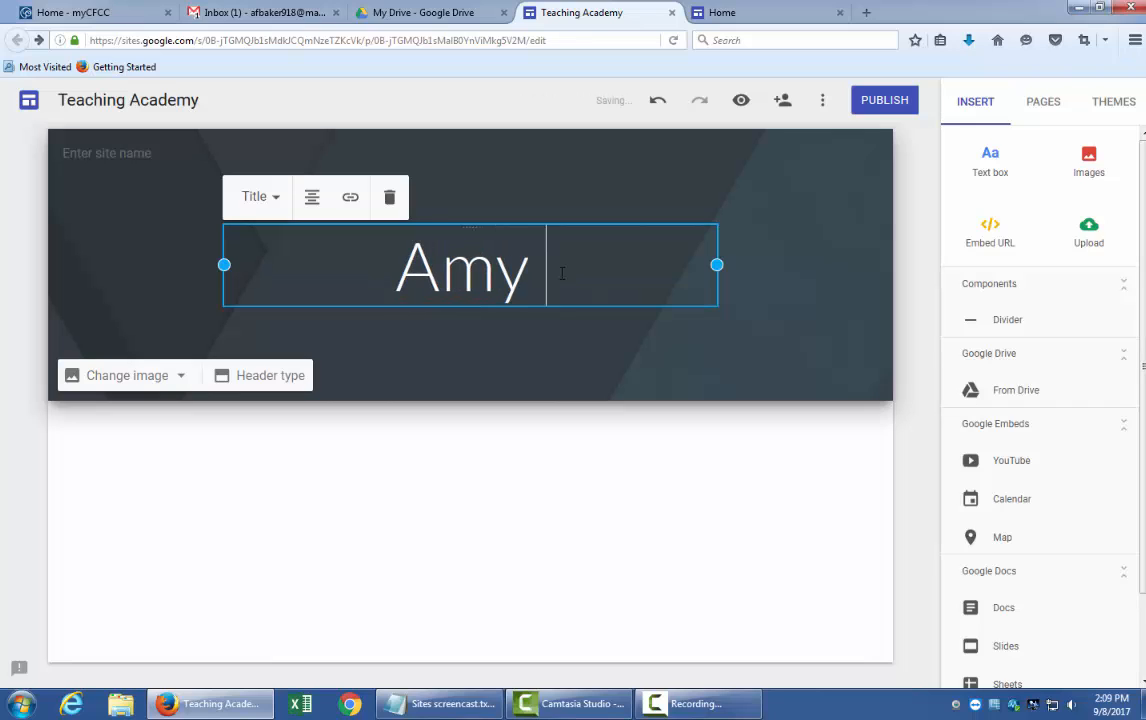
pyautogui.write('Flippin')
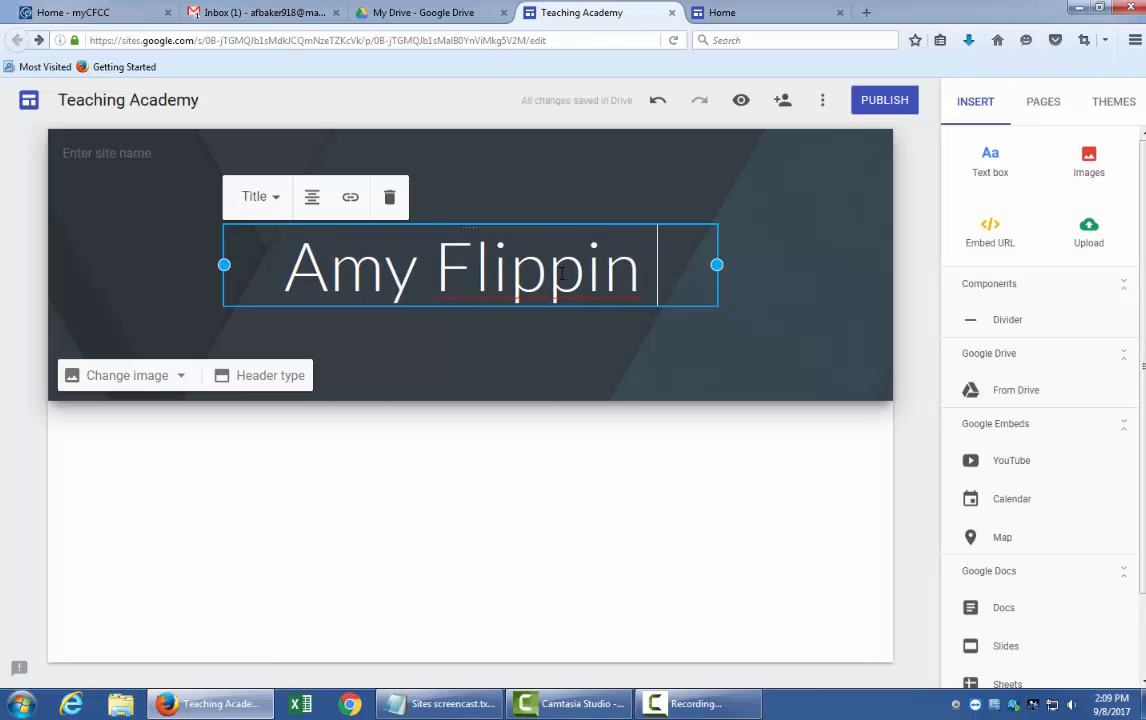
pyautogui.write(' Baker')
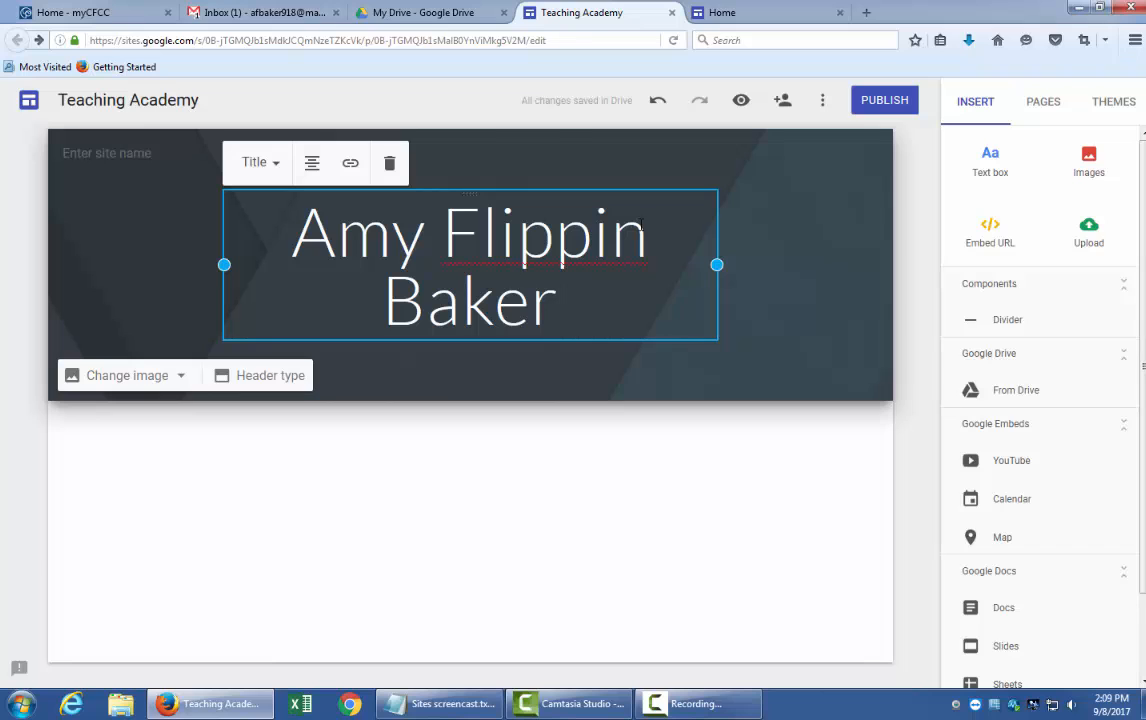
pyautogui.moveTo(717, 264); pyautogui.dragTo(846, 264)
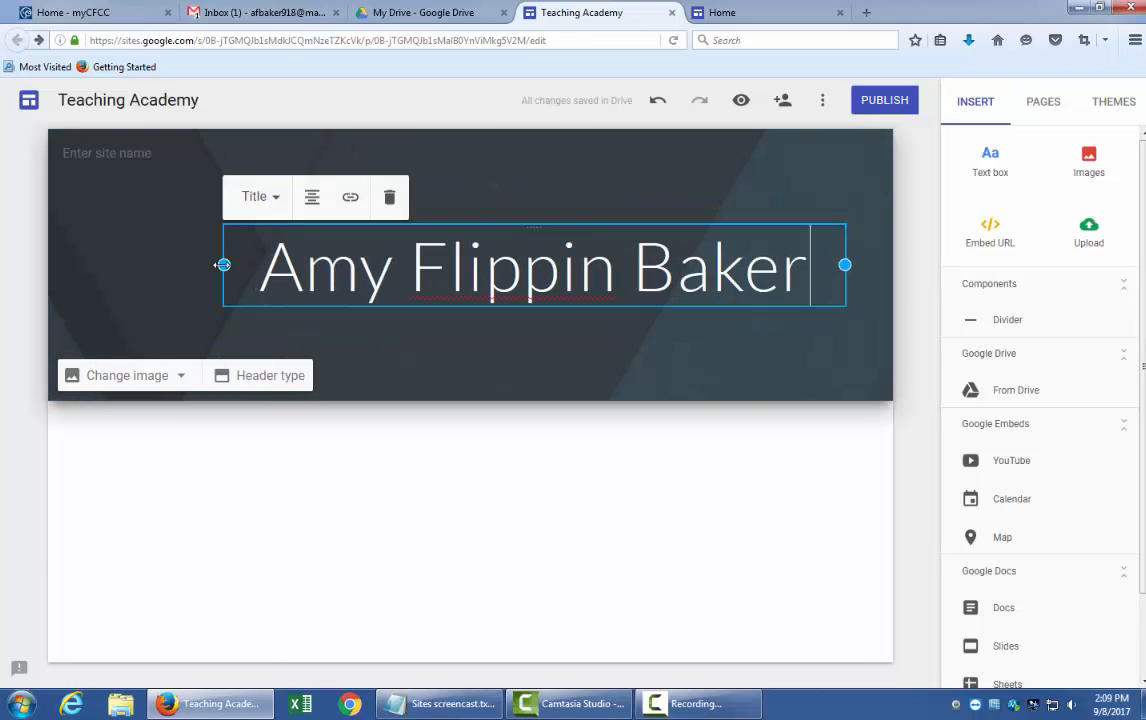
pyautogui.moveTo(220, 265); pyautogui.dragTo(96, 265)
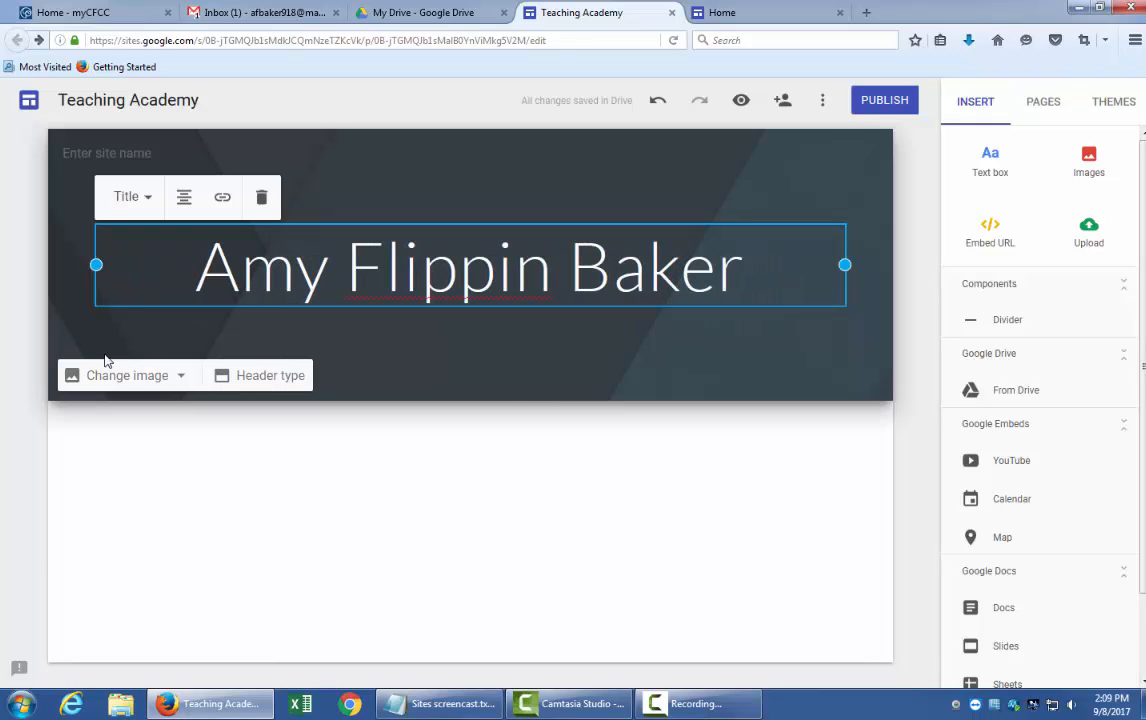
# Step: Change the header image to the gallery photo of a blue notebook with a pen beside a tablet
pyautogui.click(179, 377)
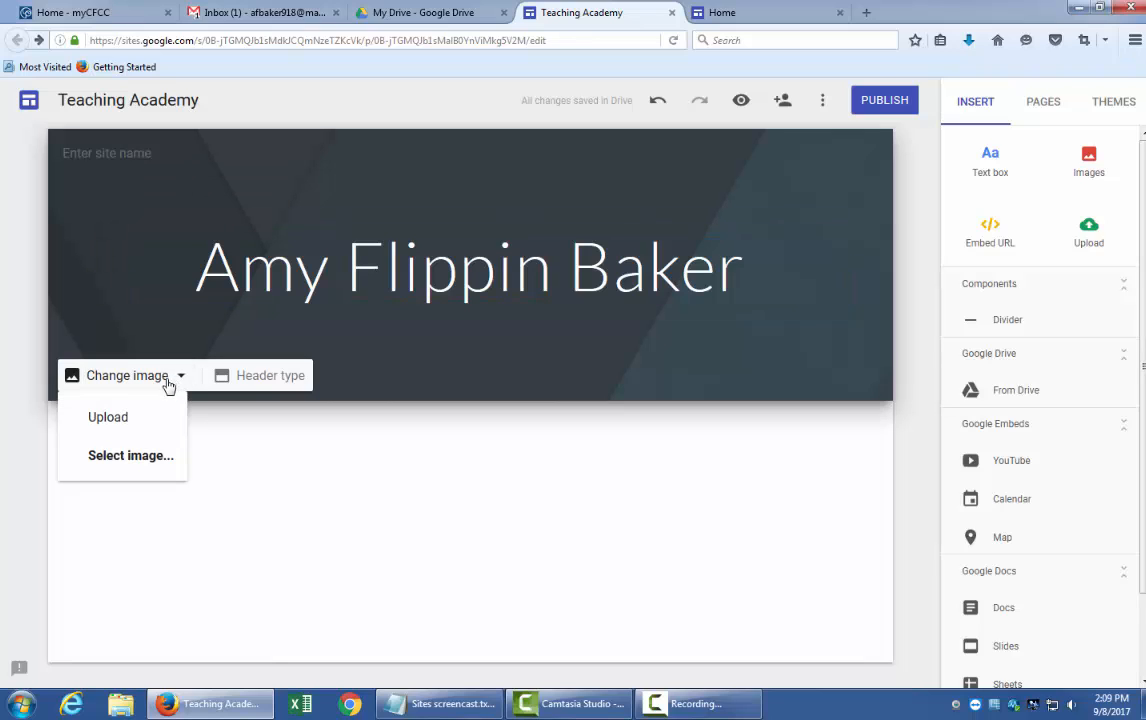
pyautogui.click(137, 458)
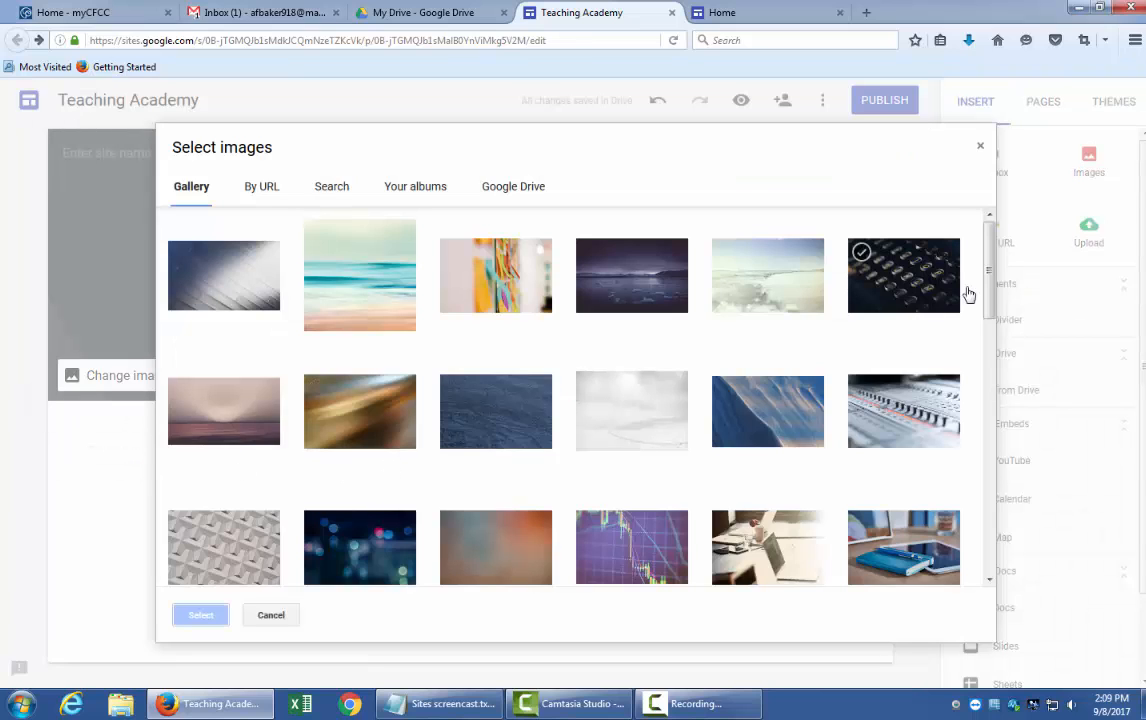
pyautogui.moveTo(990, 294); pyautogui.dragTo(988, 358)
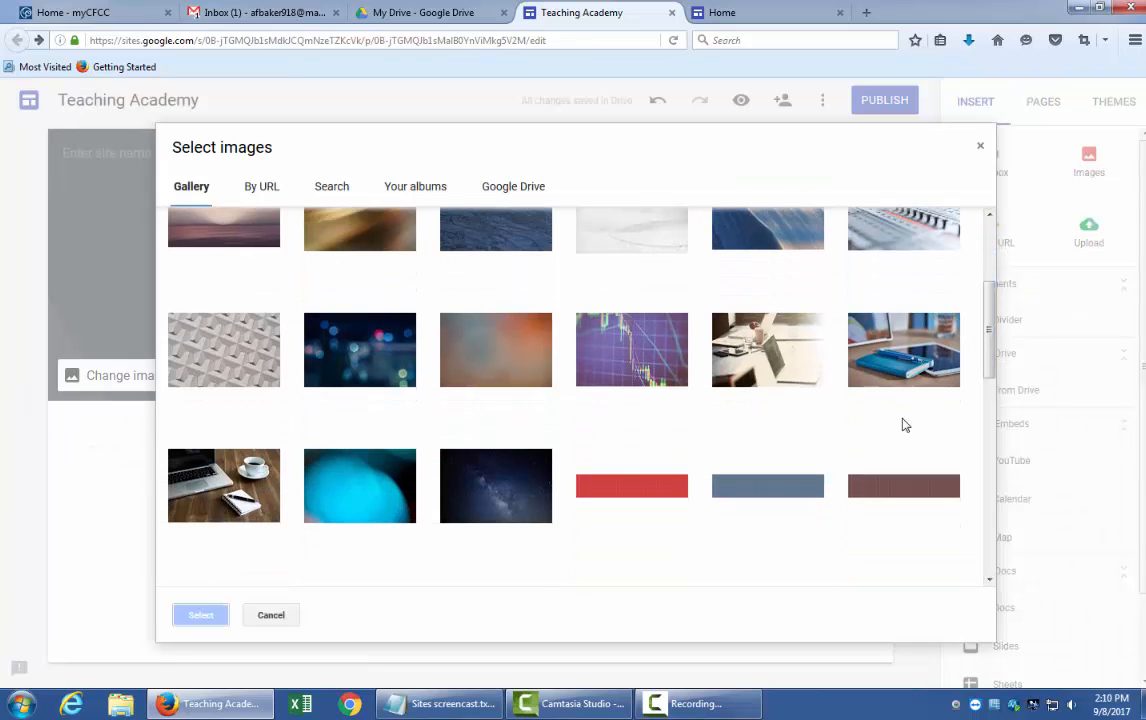
pyautogui.click(910, 372)
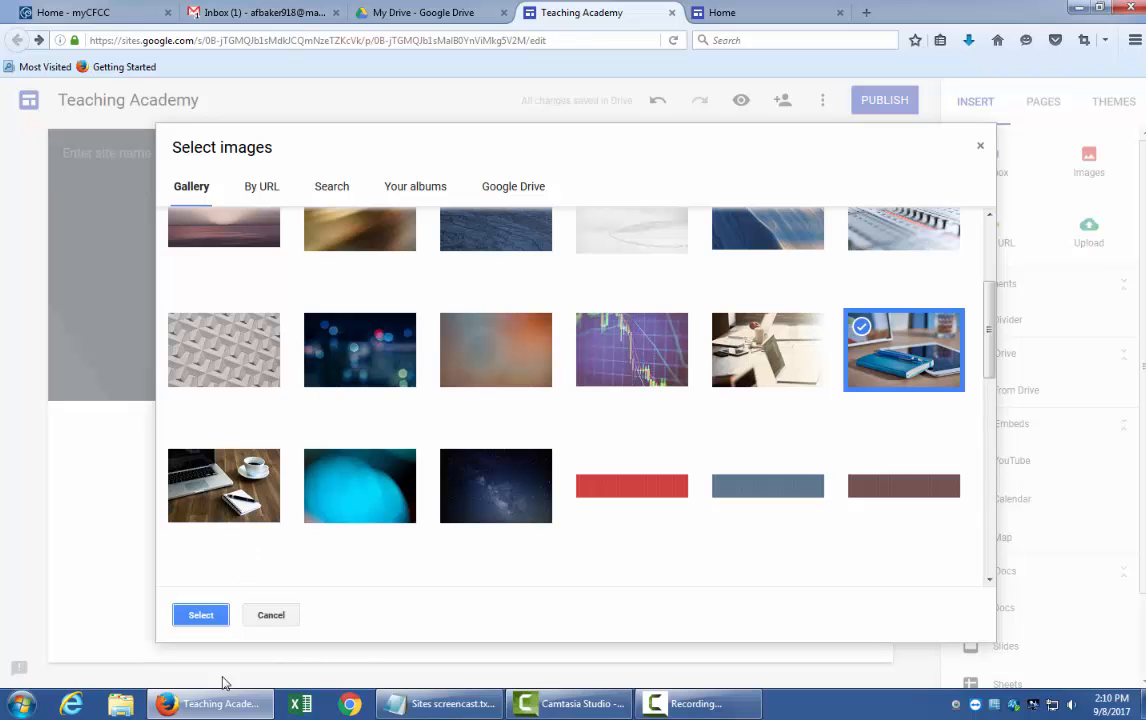
pyautogui.click(201, 614)
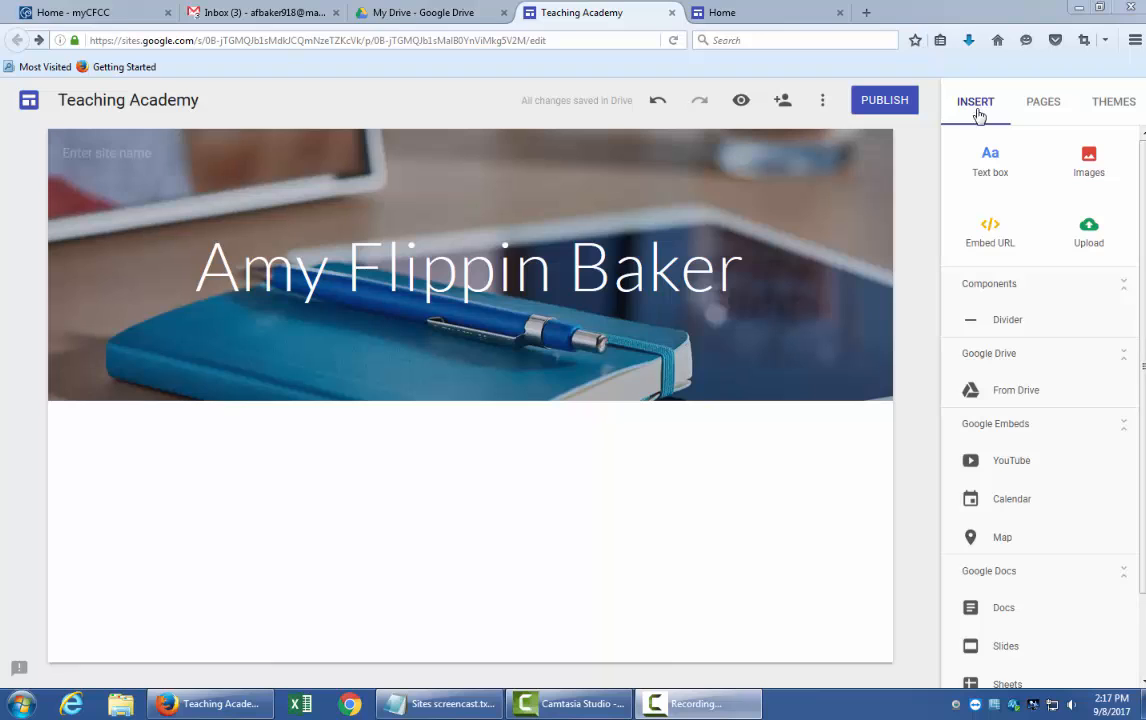
# Step: Add a text box below the header with the text "Teaching Philosophy", checking the sample site's Home page for the wording
pyautogui.click(987, 170)
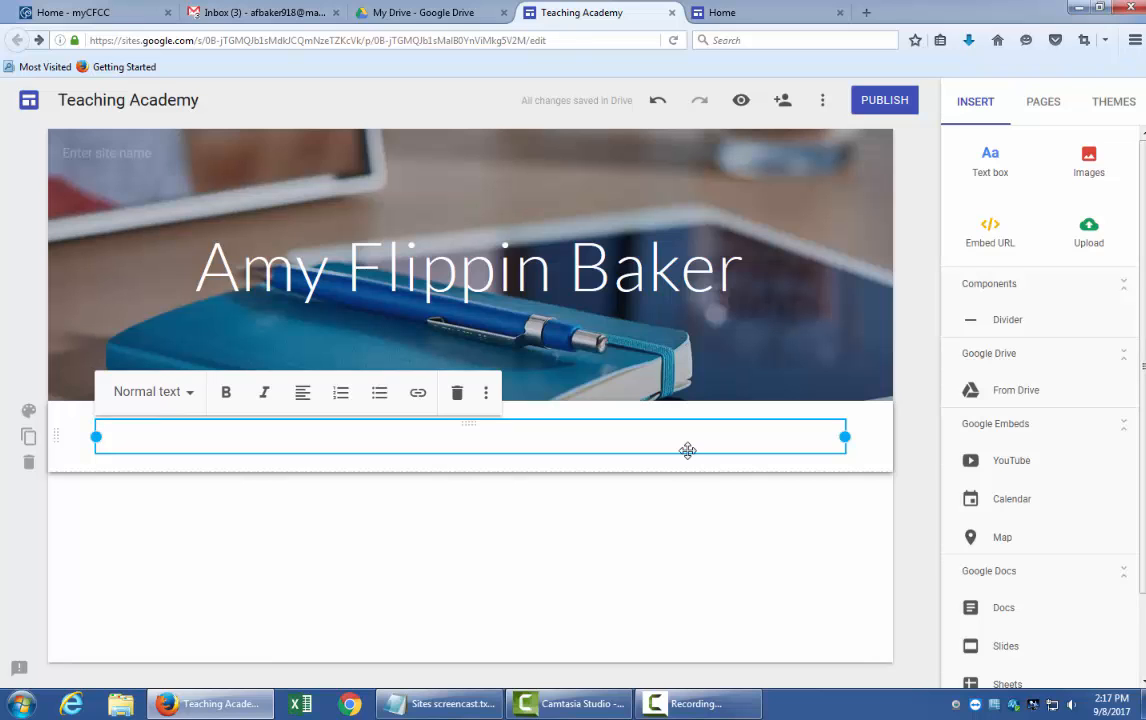
pyautogui.click(738, 12)
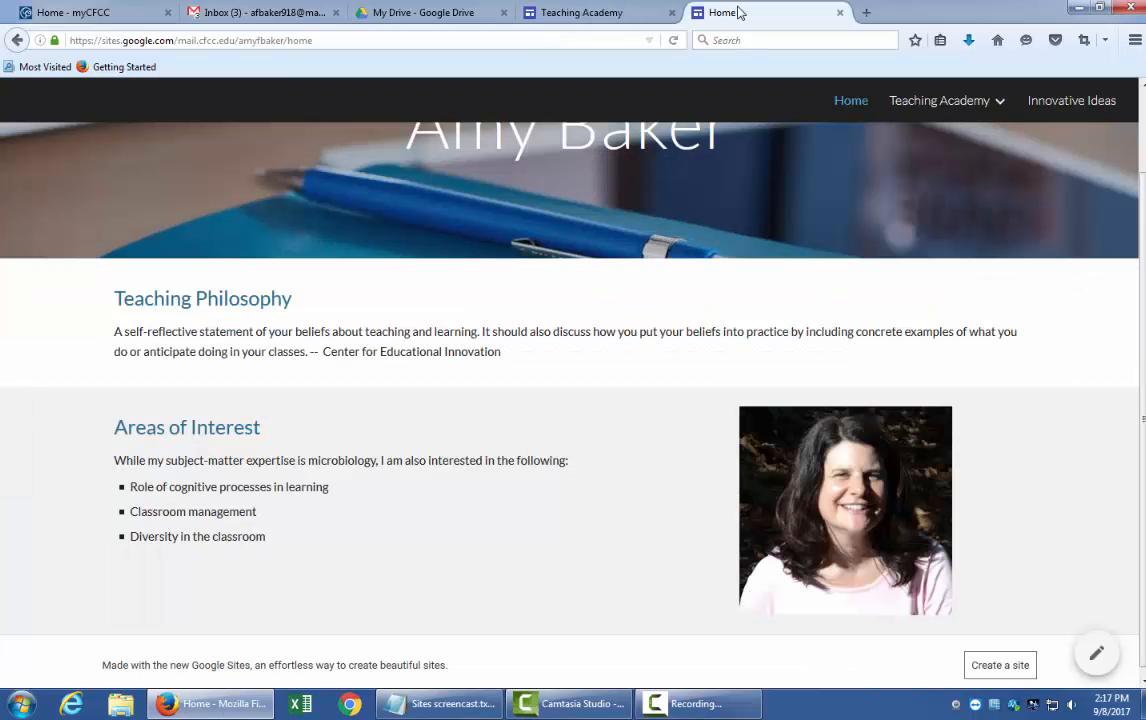
pyautogui.click(590, 15)
pyautogui.write('Tea')
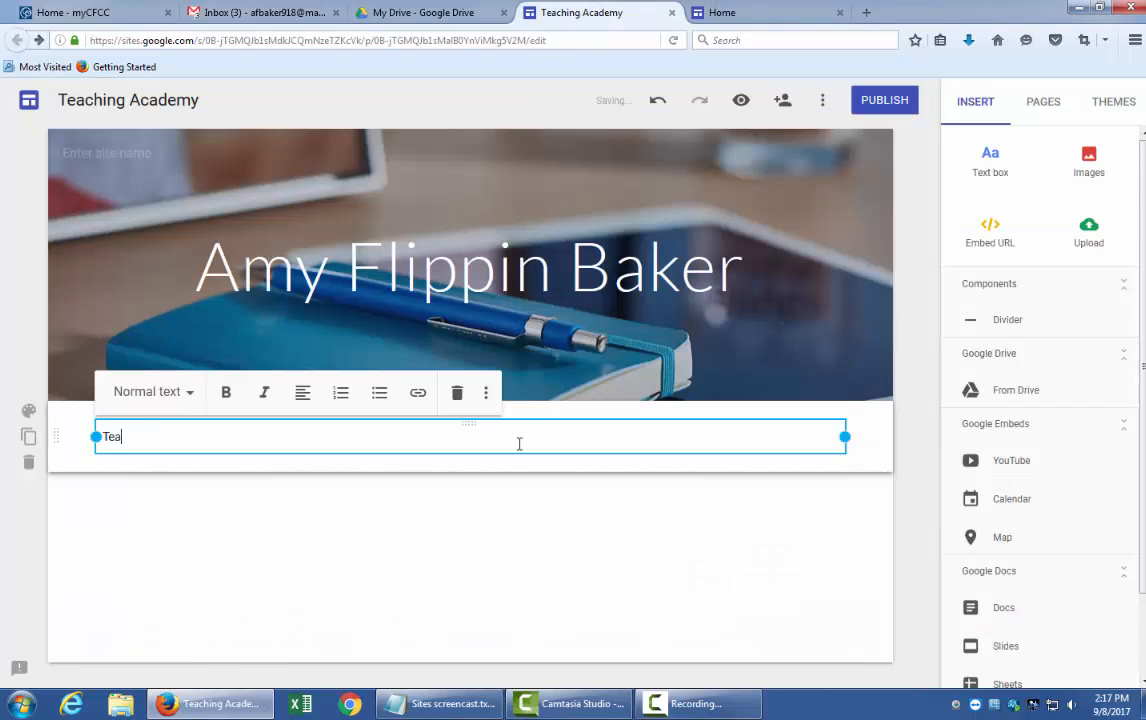
pyautogui.write('ching Philosophy')
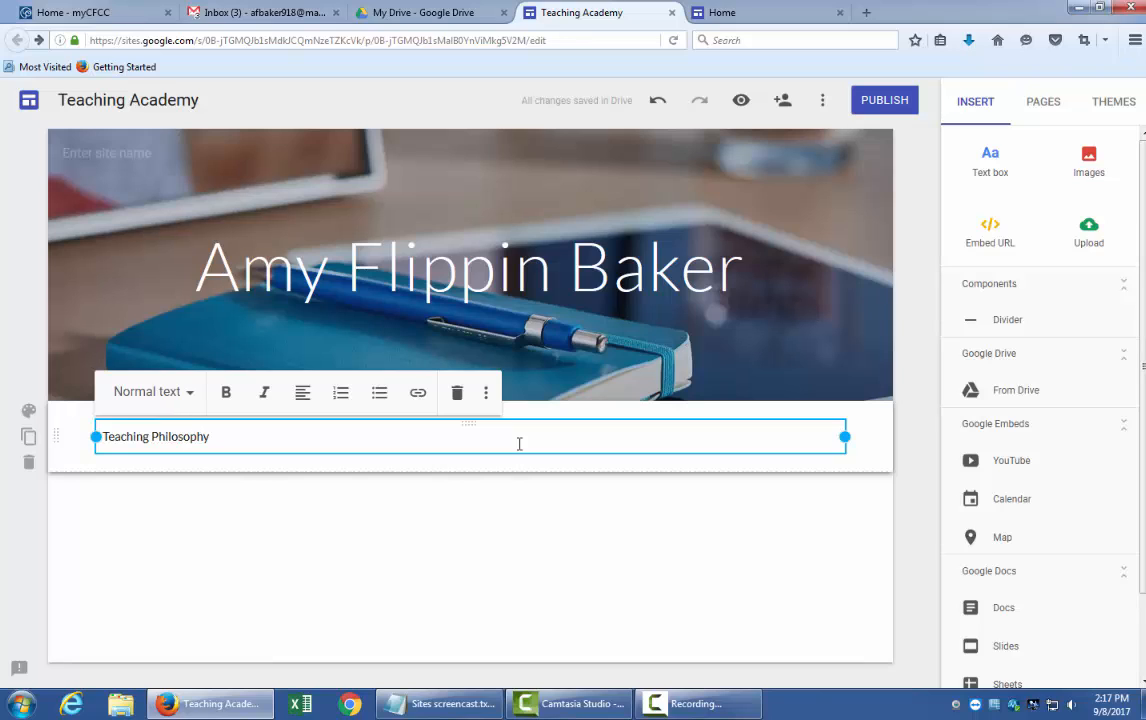
# Step: Add the self-reflective statement definition credited to the Center for Educational Innovation below "Teaching Philosophy", and format that title line as Heading
pyautogui.press('Return')
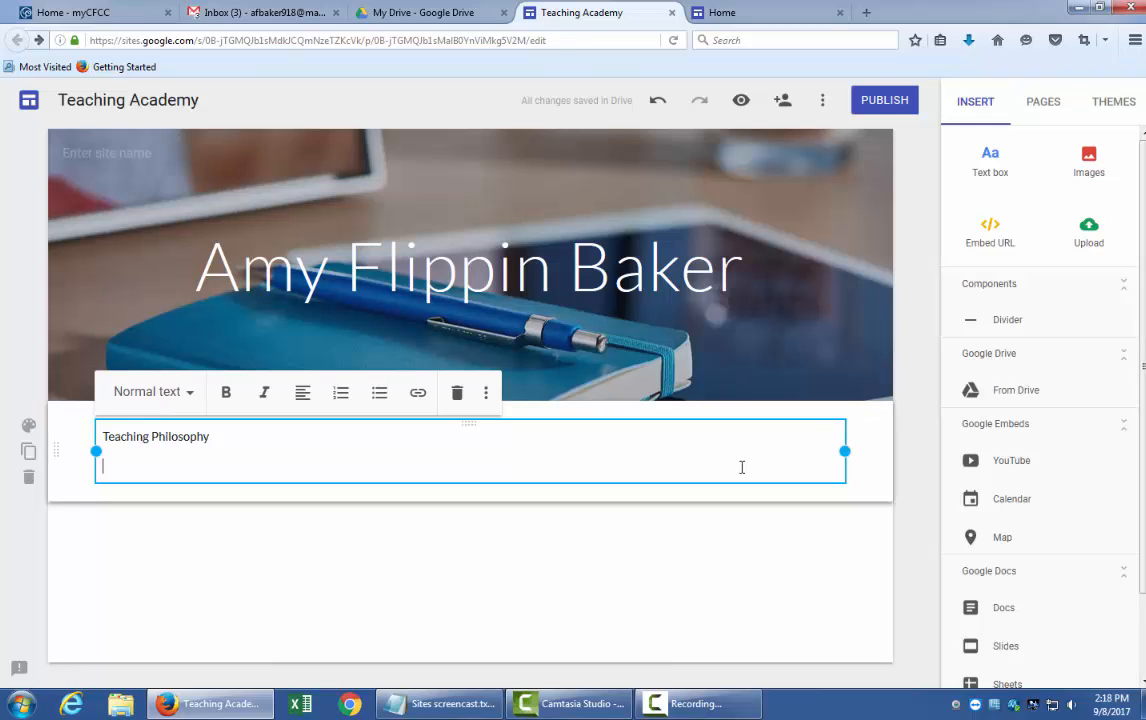
pyautogui.write('A self-reflective statement of your beliefs about teaching and learning. It should also discuss how you put your beliefs into practice by including concrete examples of what you do or anticipate doing in your classes. --  Center for Educational Innovation')
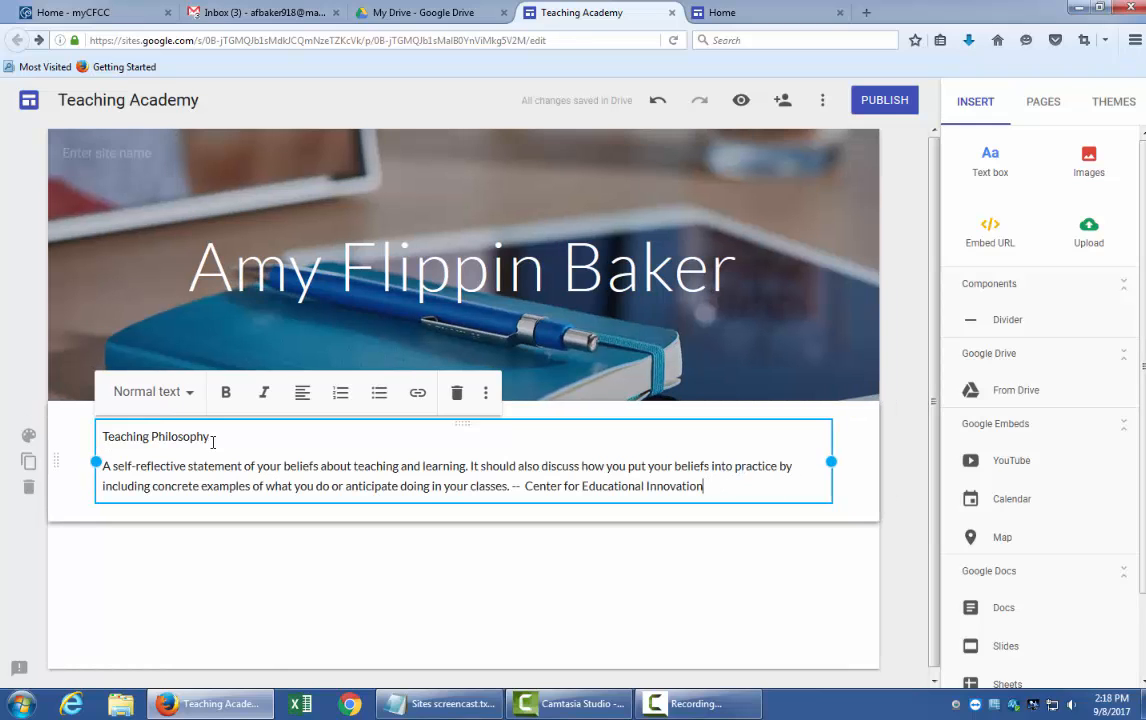
pyautogui.moveTo(212, 436); pyautogui.dragTo(96, 437)
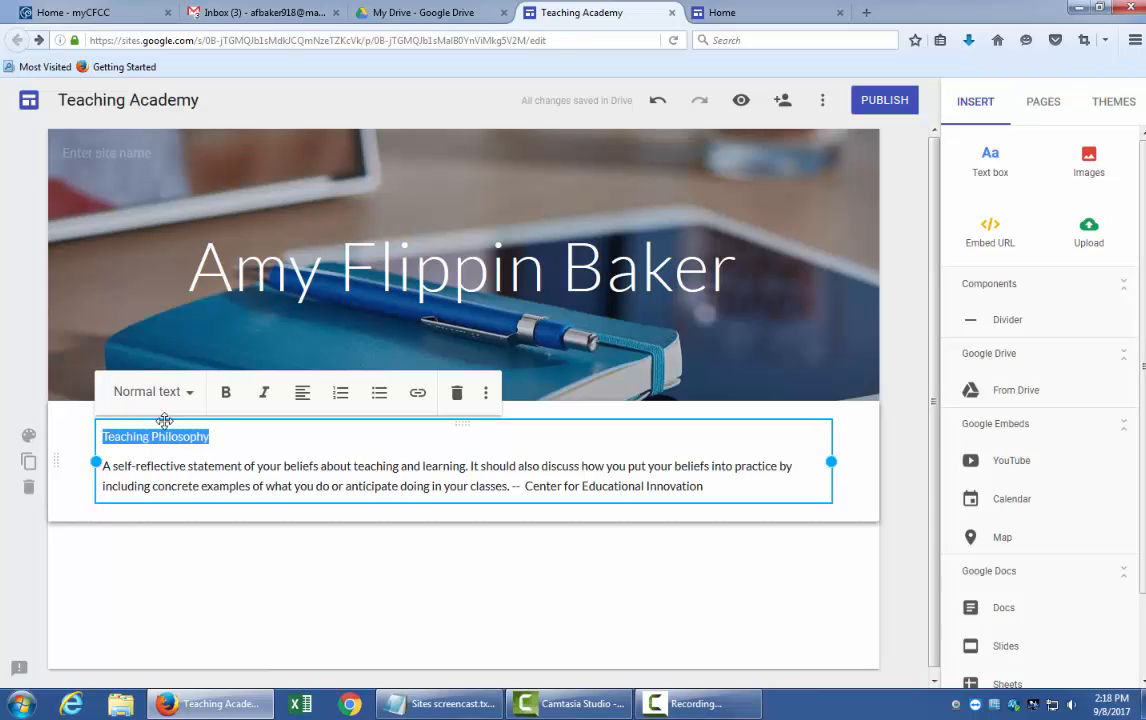
pyautogui.click(191, 398)
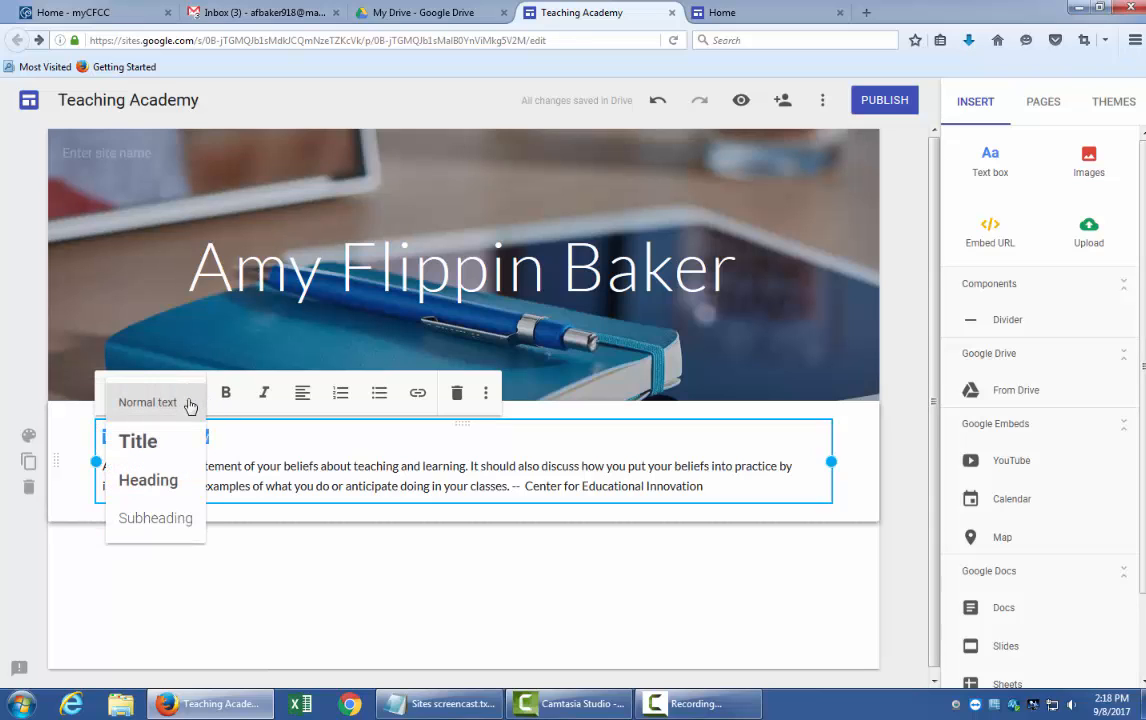
pyautogui.click(167, 484)
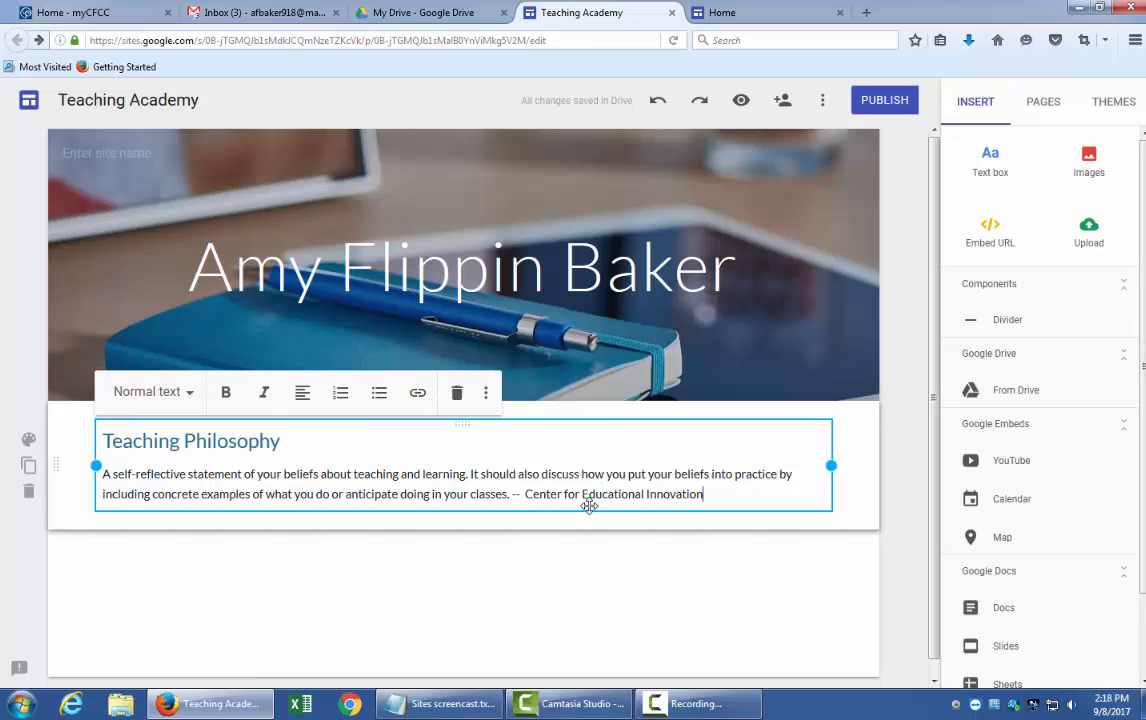
pyautogui.click(28, 441)
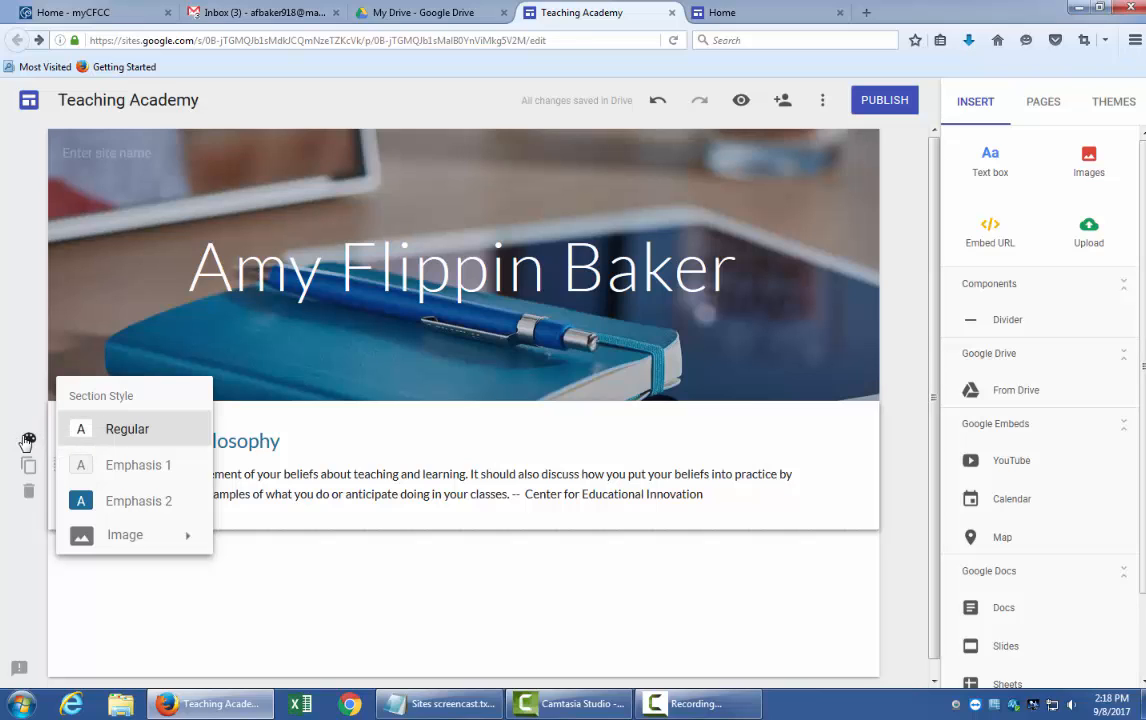
pyautogui.click(906, 449)
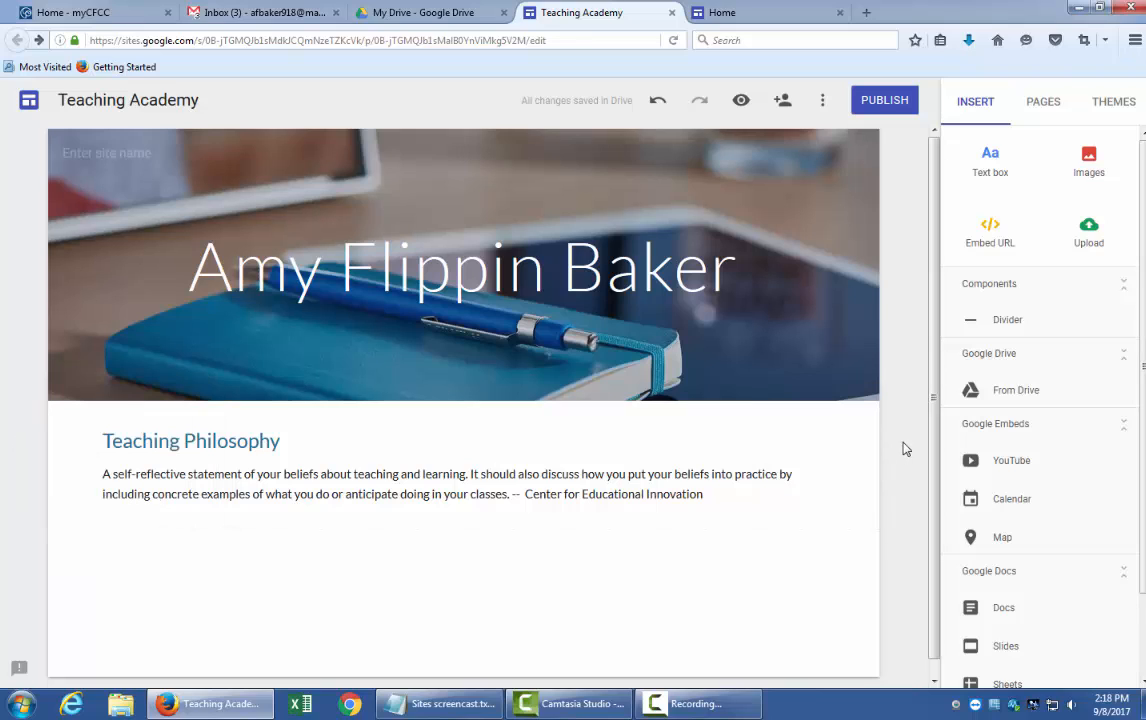
# Step: Add a text box containing "Areas of Interest", a paragraph on meaningful technology use, and lines for cognitive processes in learning, classroom technology tools and increased productivity methods
pyautogui.click(991, 165)
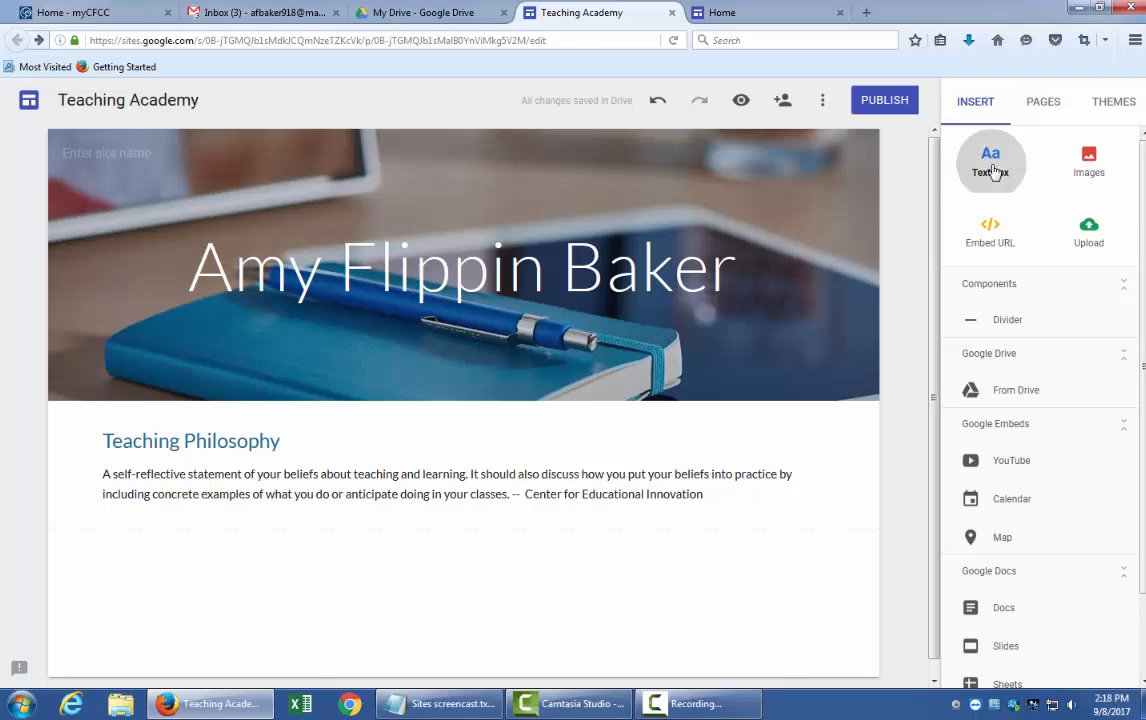
pyautogui.write('Areas of Int')
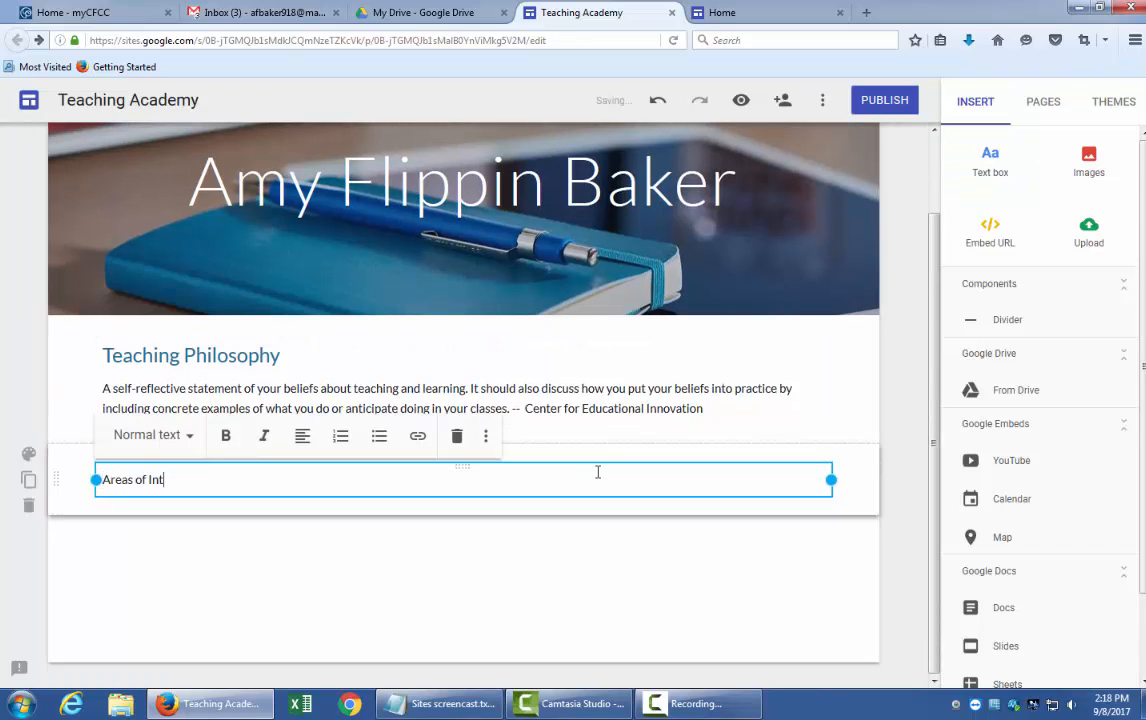
pyautogui.write('erest')
pyautogui.press('Return')
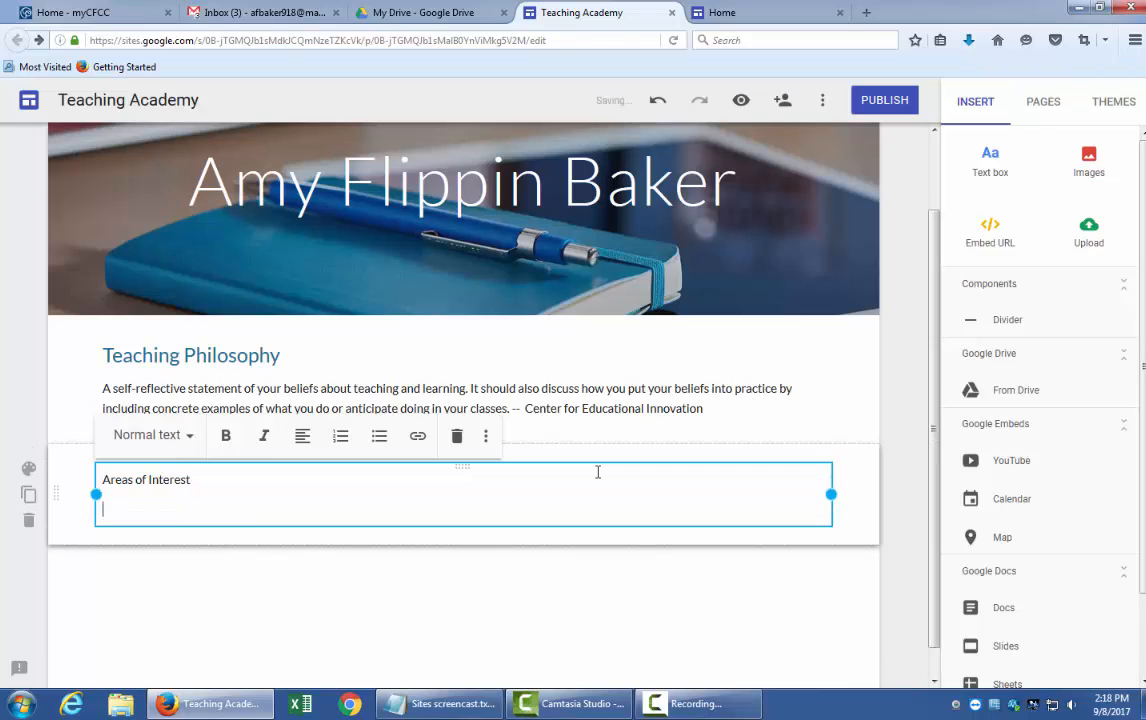
pyautogui.write("I'm inspired to use technology in meaningful ways. With so many programs, tools, and platforms available, it's important to be discerning with technology and use what has an impact. Role of cognitive processes in learning Classroom technology tools Increased productivity methods")
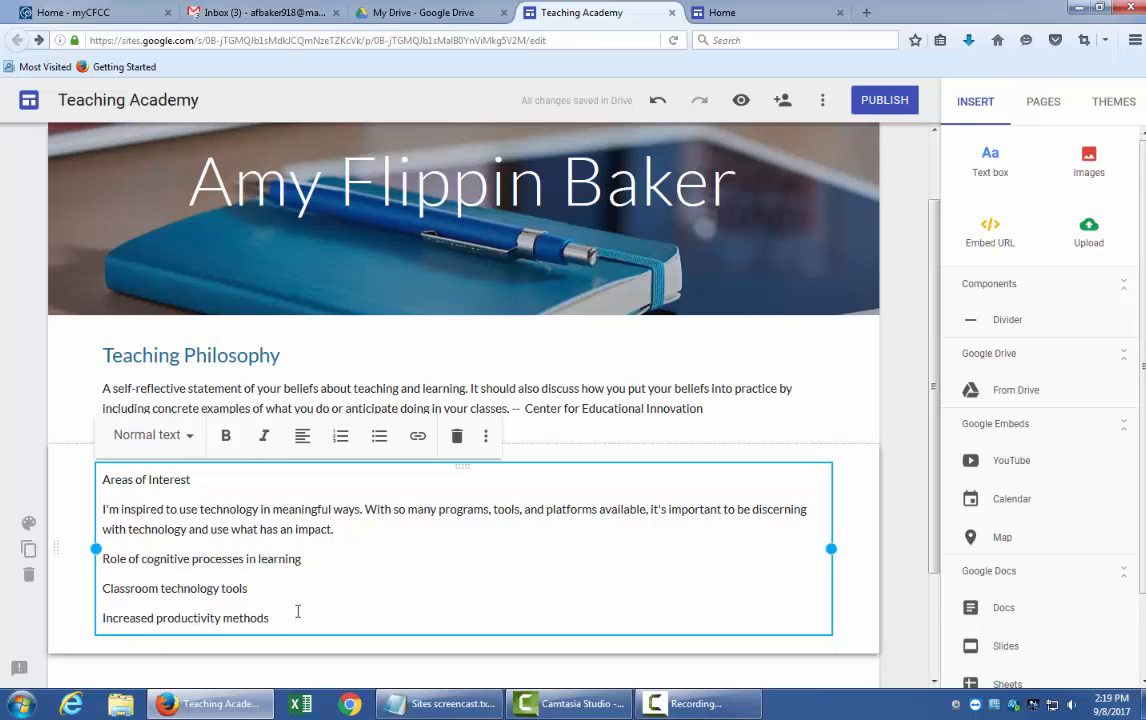
# Step: Turn the three interest lines into a bulleted list and format the "Areas of Interest" line as Heading
pyautogui.moveTo(270, 618); pyautogui.dragTo(86, 506)
pyautogui.click(379, 437)
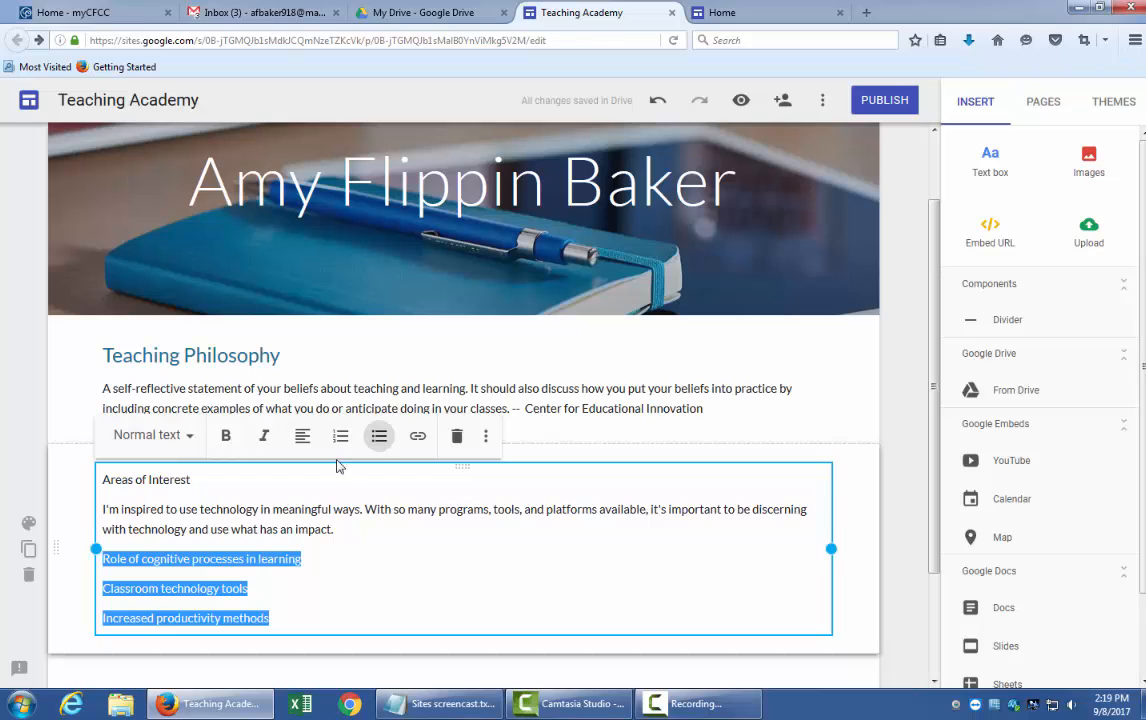
pyautogui.moveTo(190, 480); pyautogui.dragTo(85, 485)
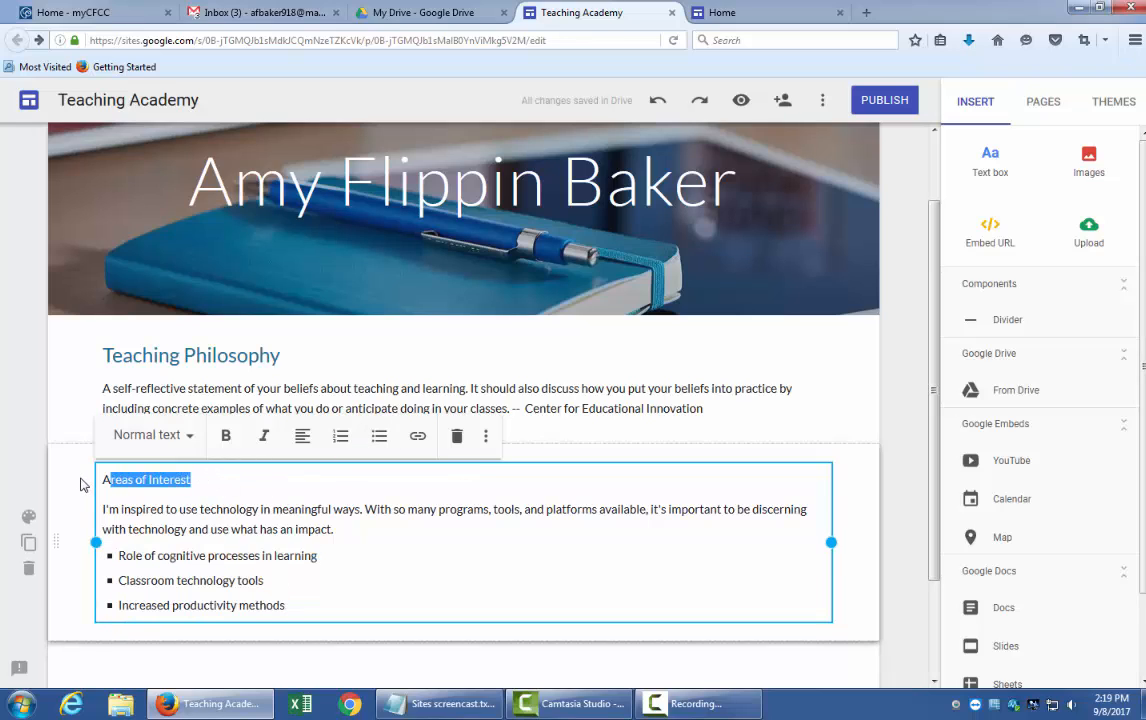
pyautogui.click(106, 481)
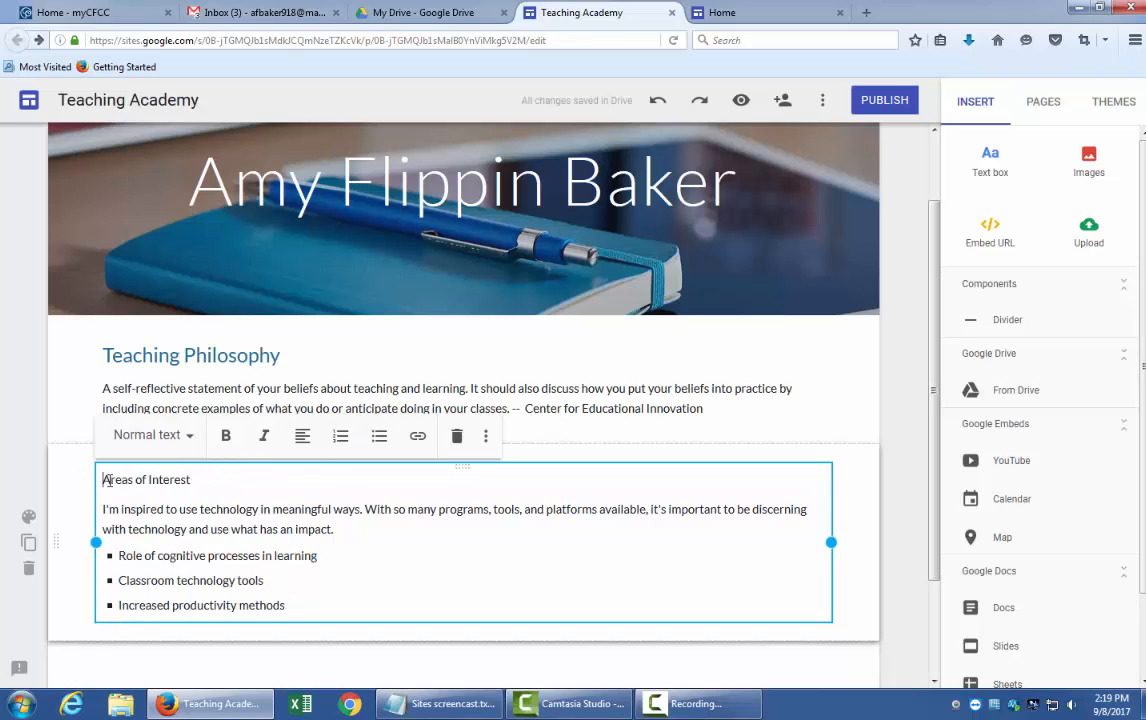
pyautogui.moveTo(106, 481); pyautogui.dragTo(188, 479)
pyautogui.click(180, 437)
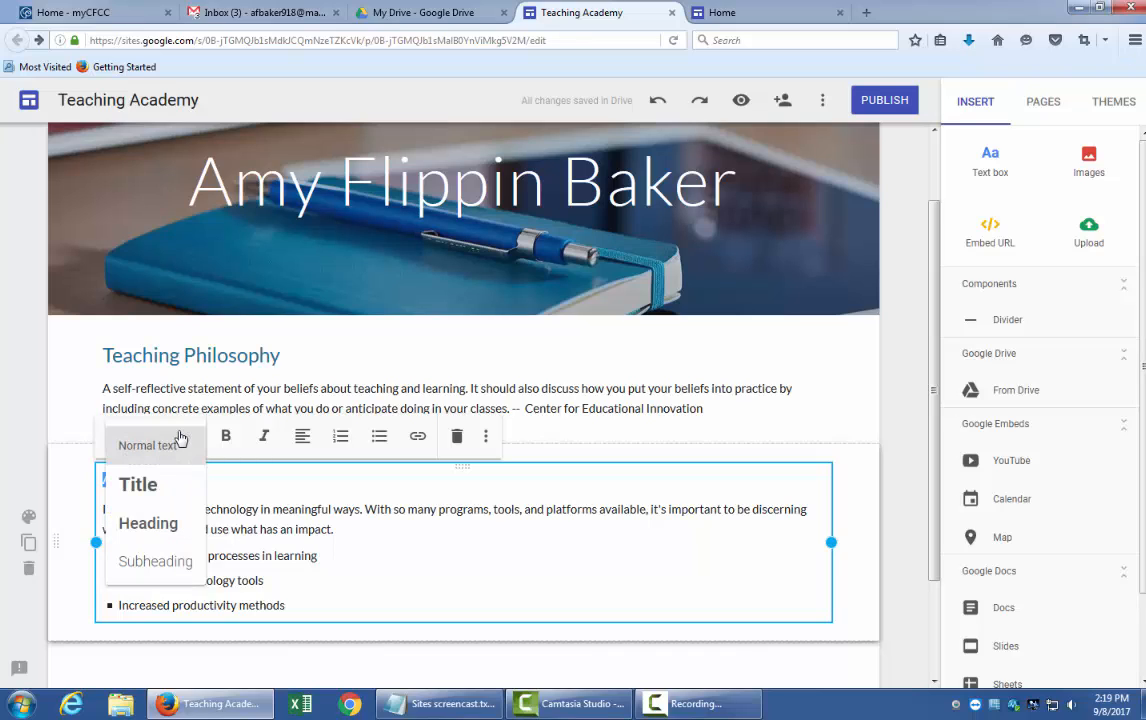
pyautogui.click(897, 516)
# Step: Narrow the Areas of Interest text box from its right edge to leave an empty area beside the text
pyautogui.click(815, 542)
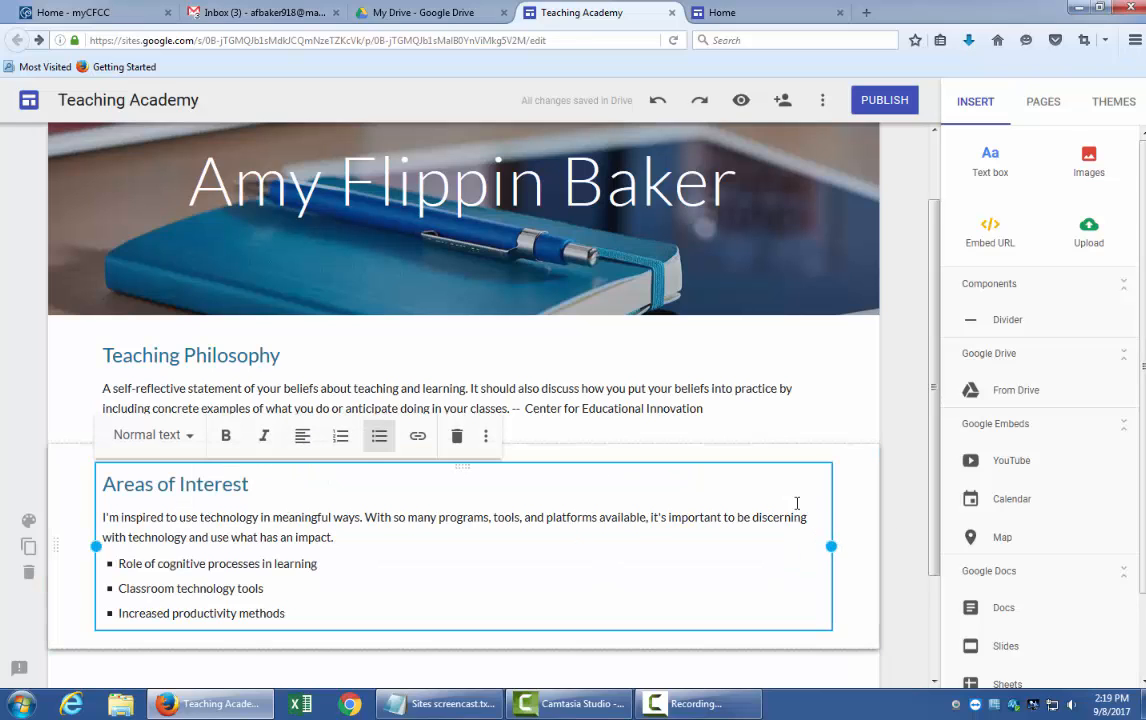
pyautogui.click(748, 592)
pyautogui.moveTo(833, 547); pyautogui.dragTo(660, 545)
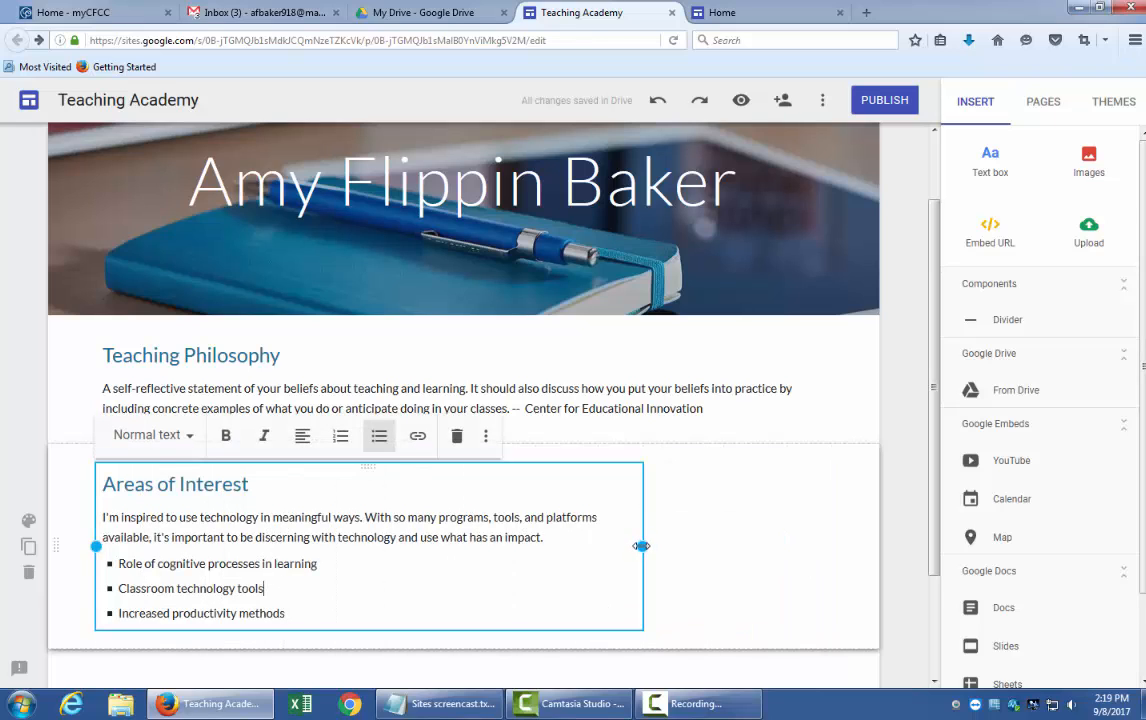
pyautogui.click(742, 531)
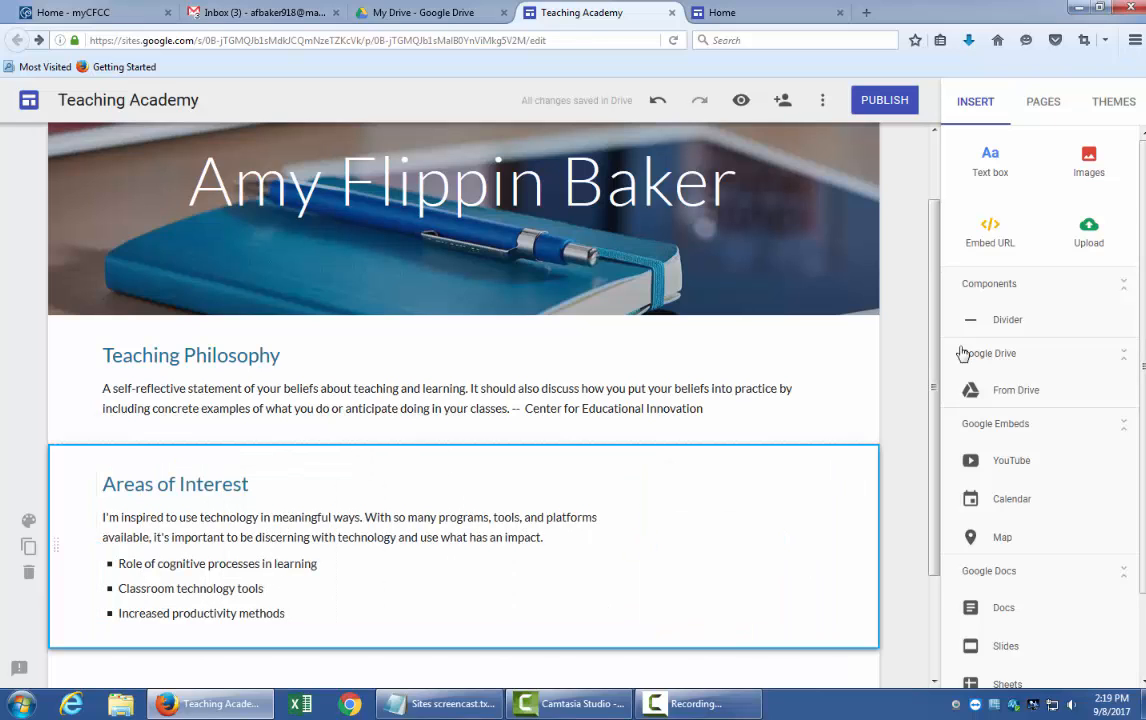
# Step: Insert headshot2.jpg from Google Drive to the right of the Areas of Interest text, checking the URL, Google and LIFE image sources first
pyautogui.click(1089, 160)
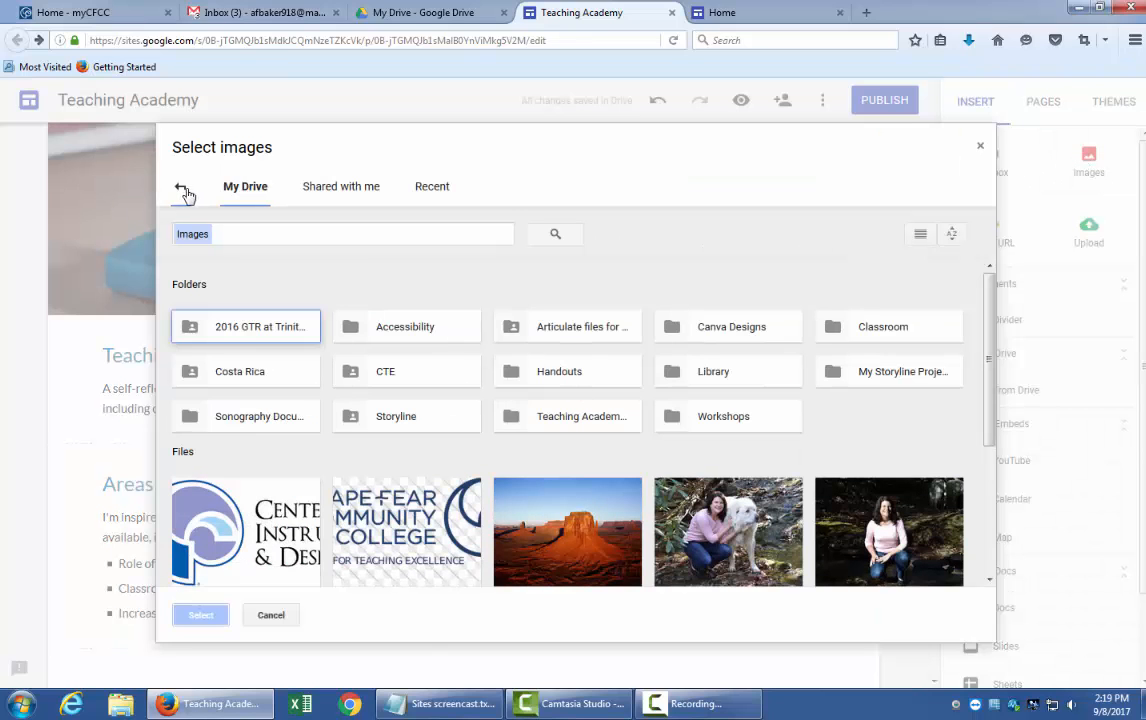
pyautogui.click(180, 190)
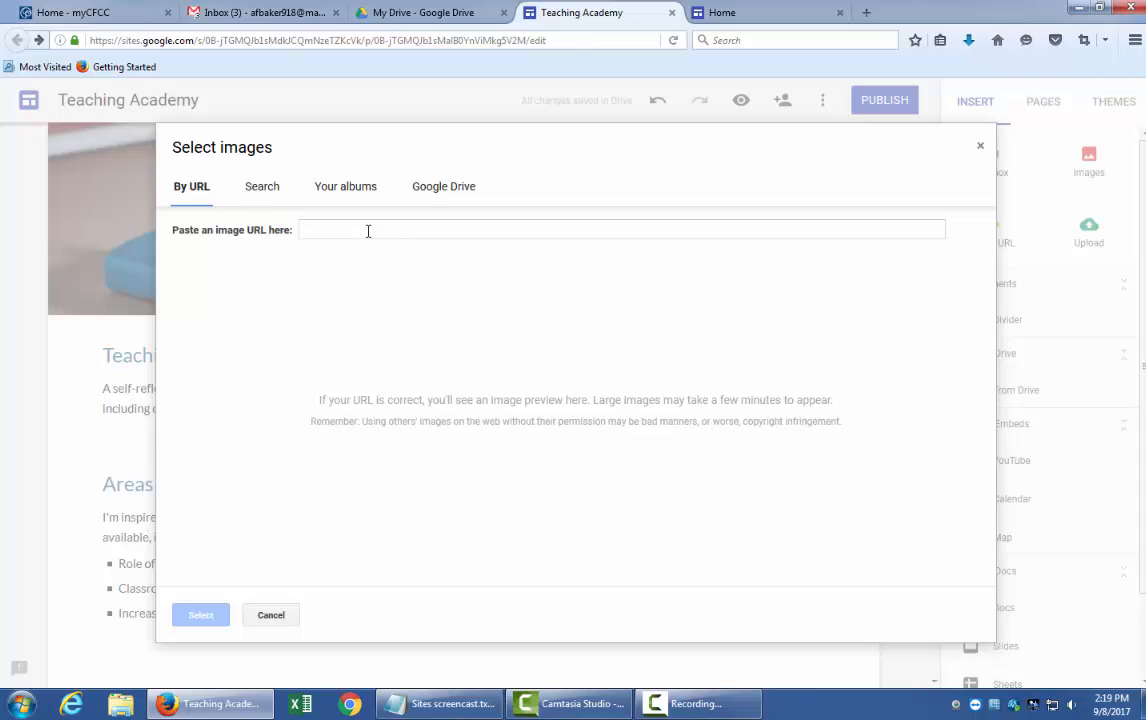
pyautogui.click(262, 193)
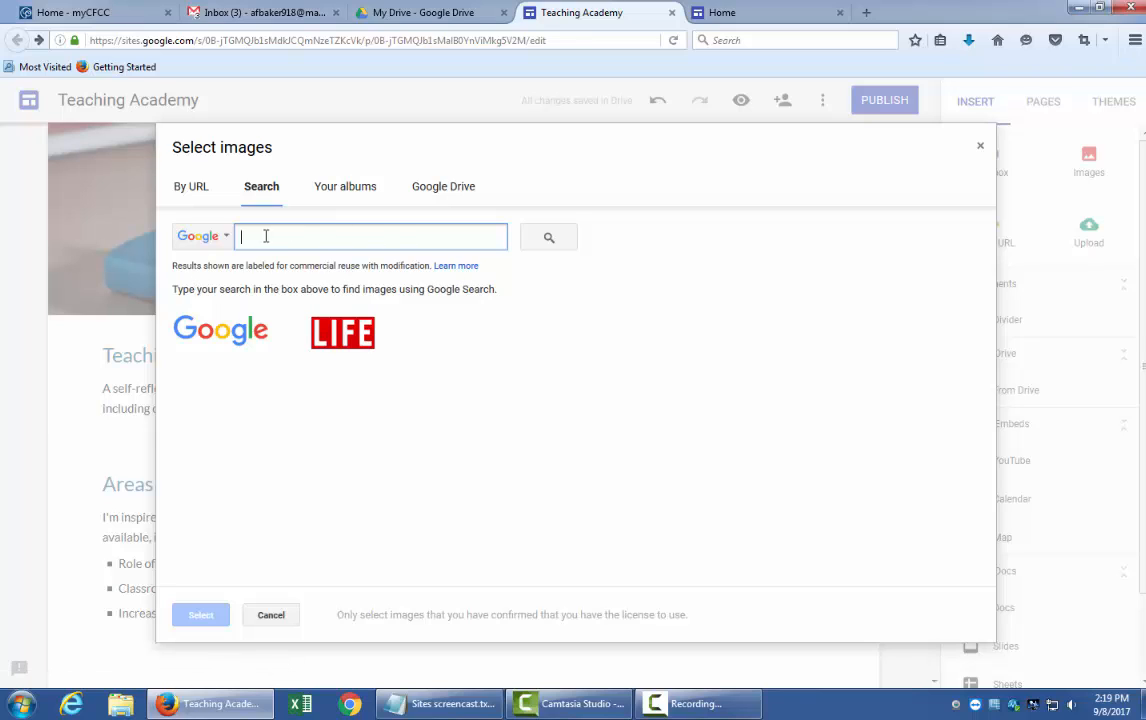
pyautogui.click(343, 333)
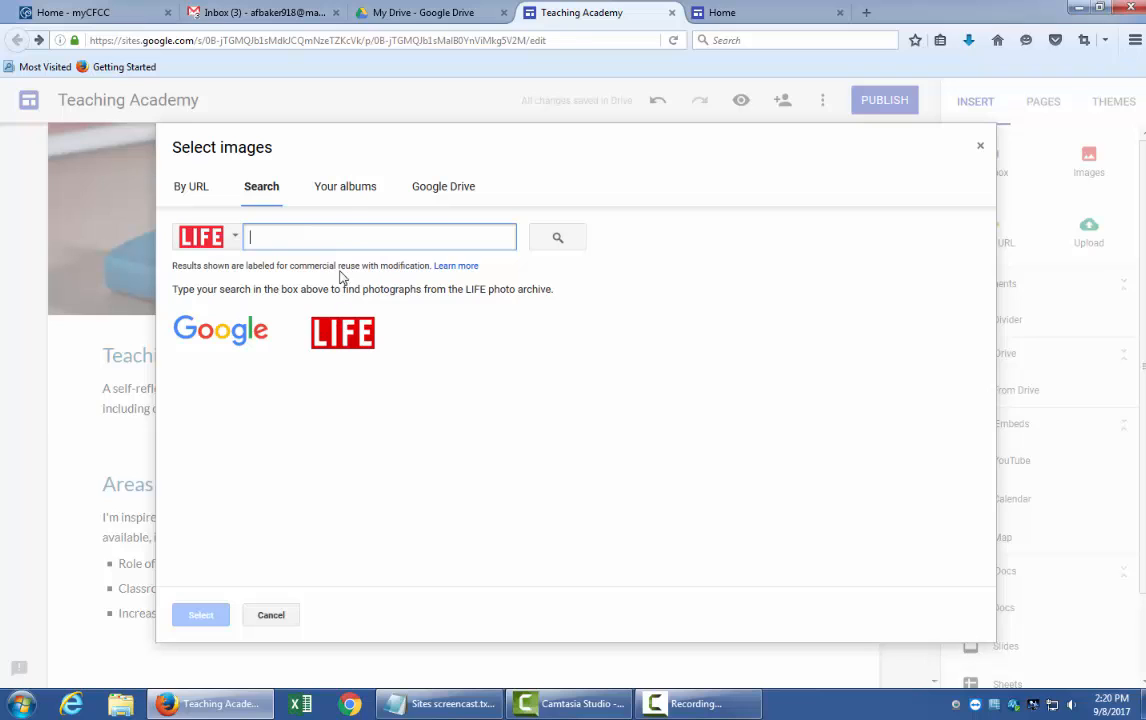
pyautogui.click(446, 190)
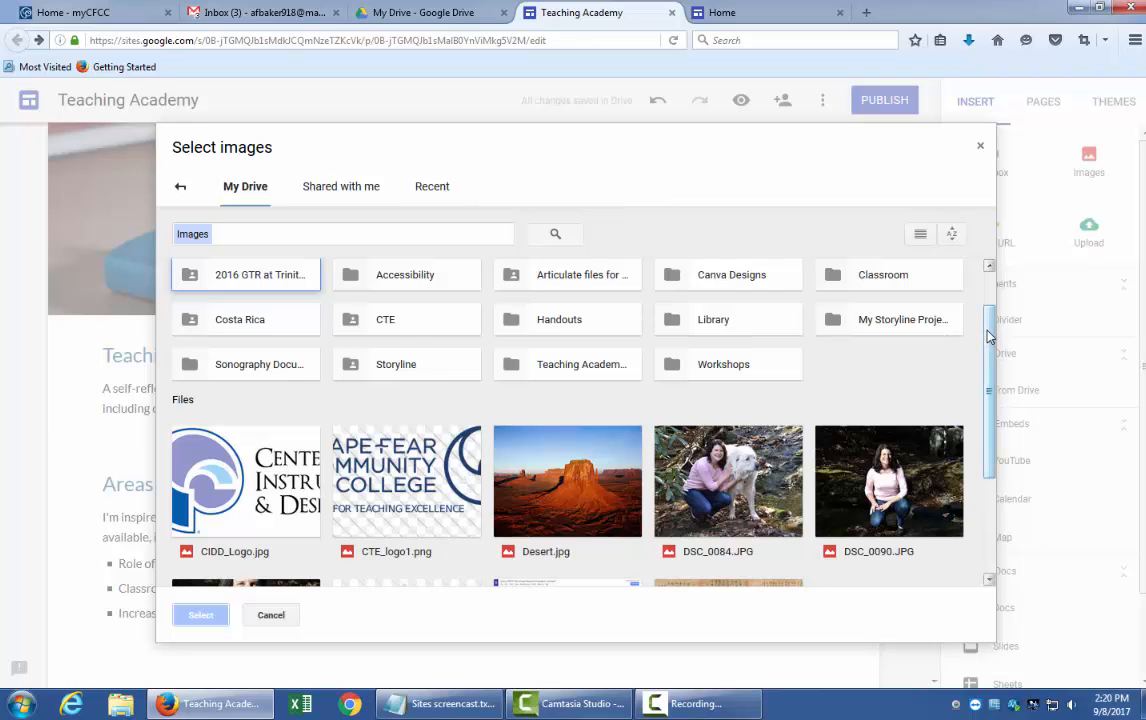
pyautogui.moveTo(990, 338); pyautogui.dragTo(987, 435)
pyautogui.click(245, 515)
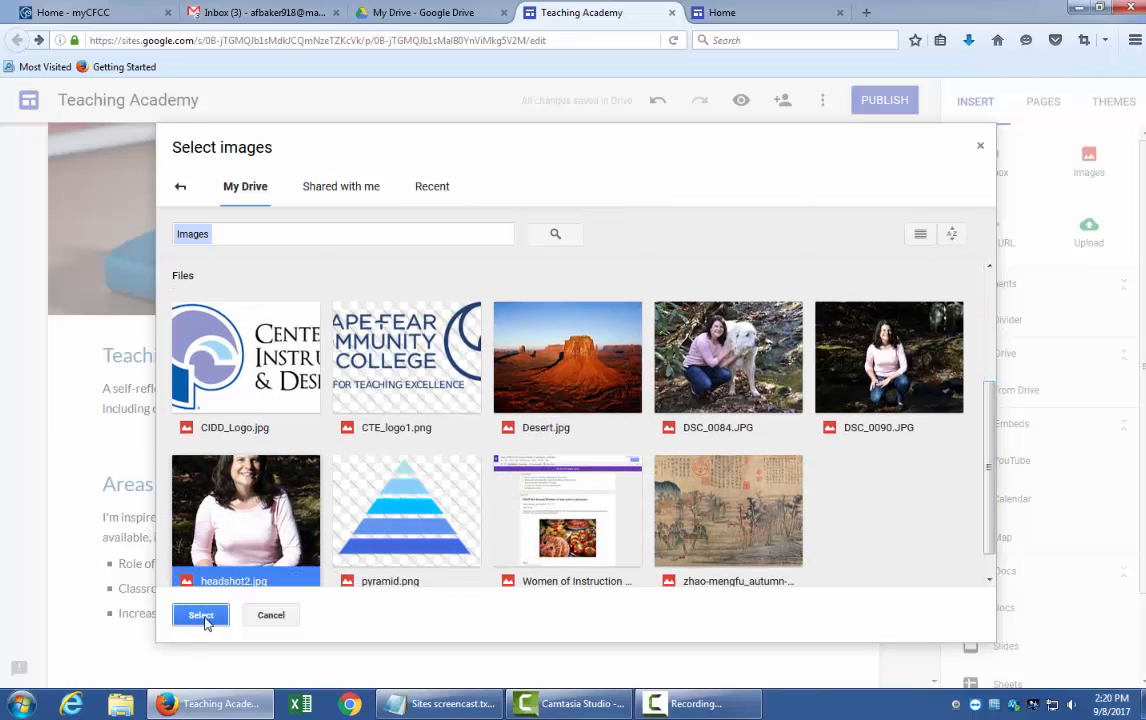
pyautogui.click(203, 616)
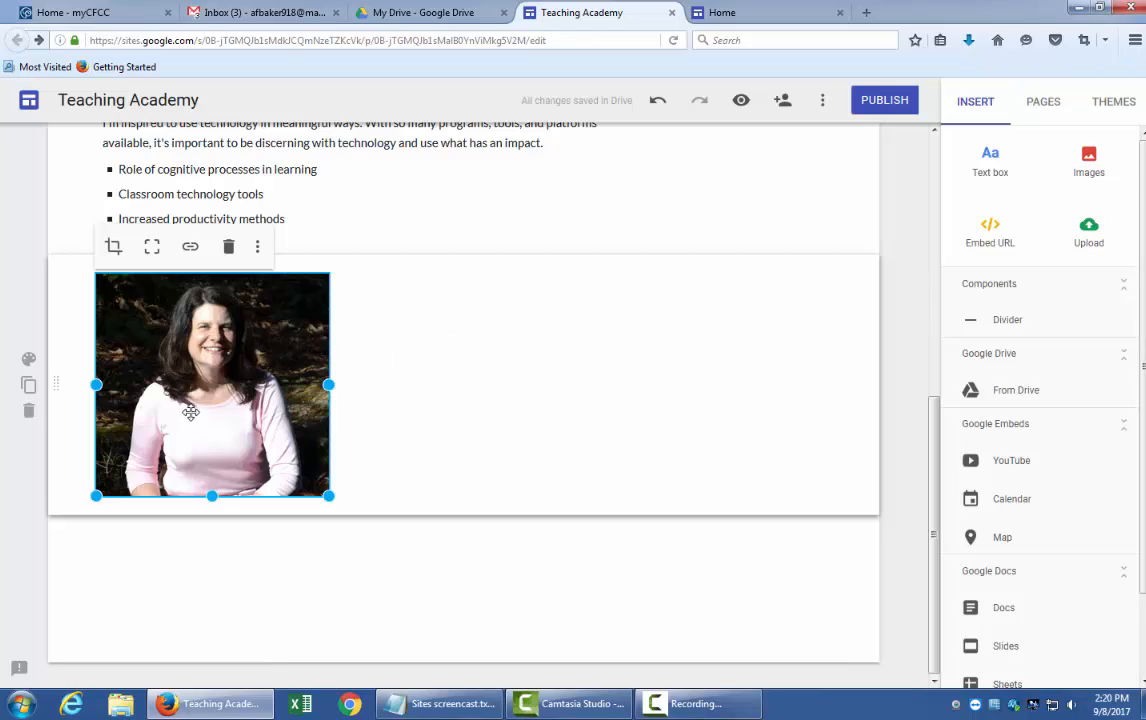
pyautogui.moveTo(206, 405); pyautogui.dragTo(716, 500)
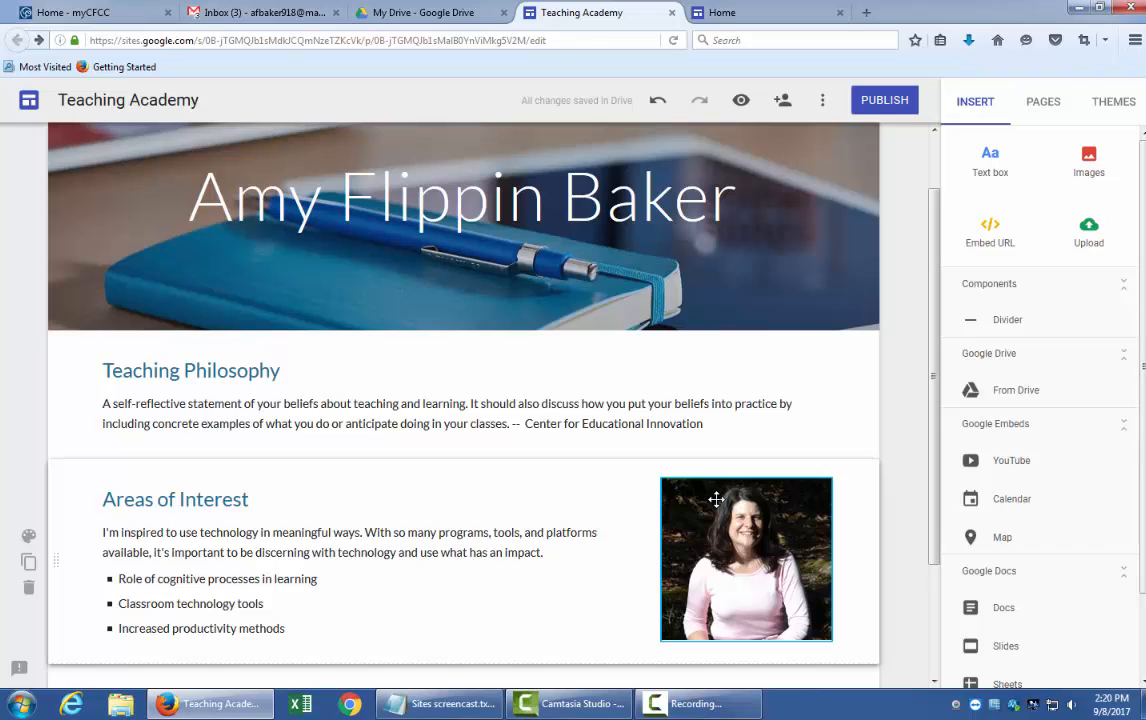
pyautogui.scroll(-2, 717, 492)
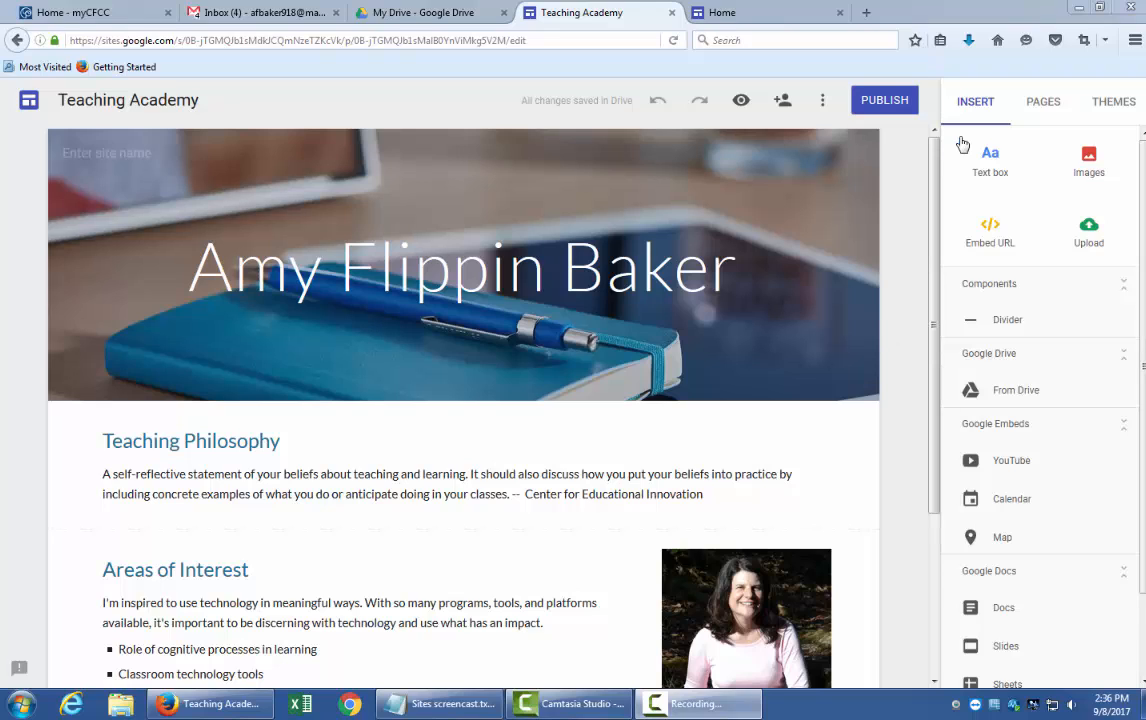
# Step: Add a new page named "Teaching Academy", checking the sample site's navigation menu for its page structure
pyautogui.click(1045, 104)
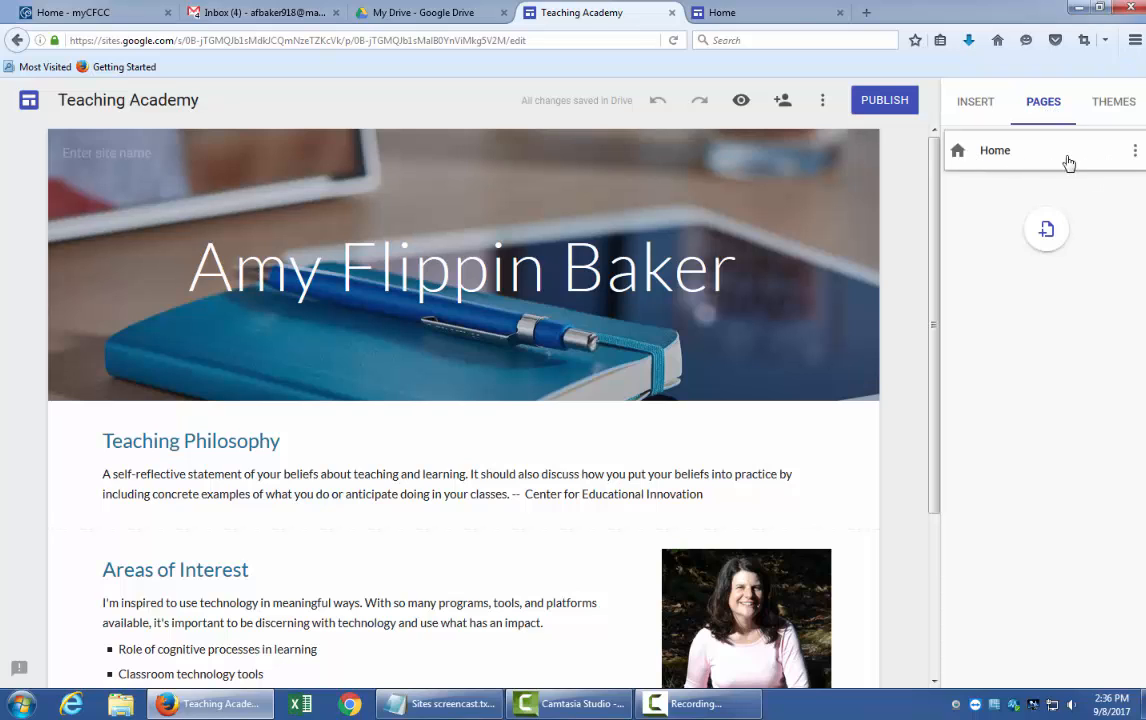
pyautogui.click(1046, 231)
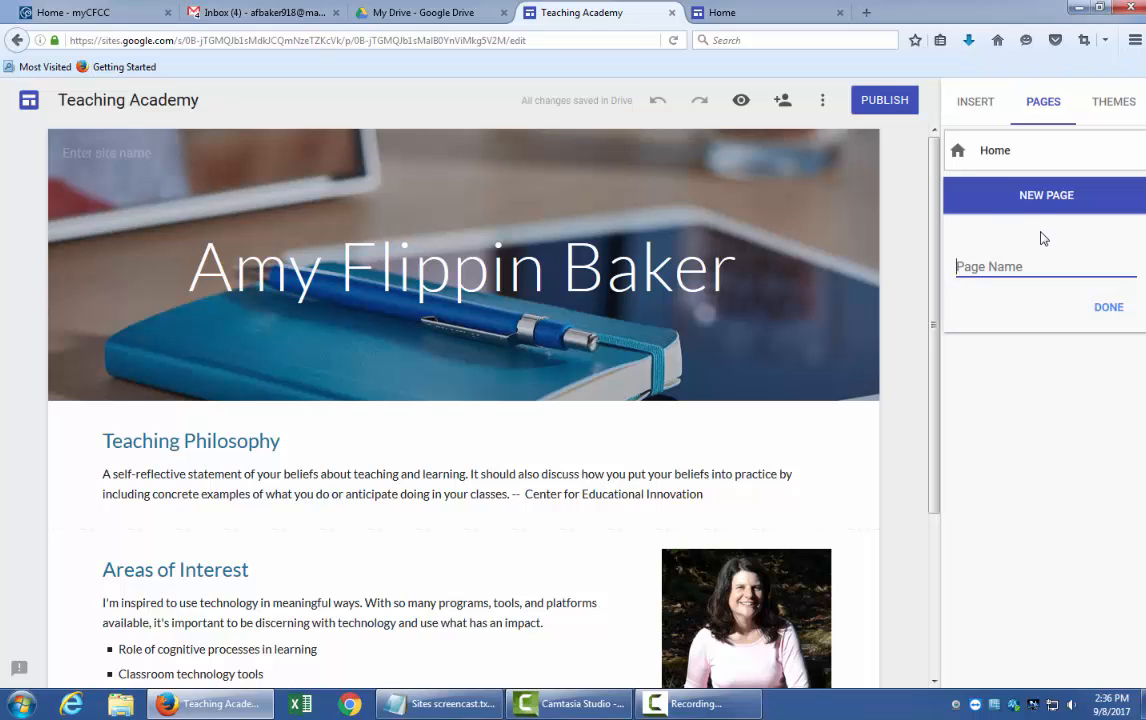
pyautogui.click(771, 14)
pyautogui.moveTo(944, 110)
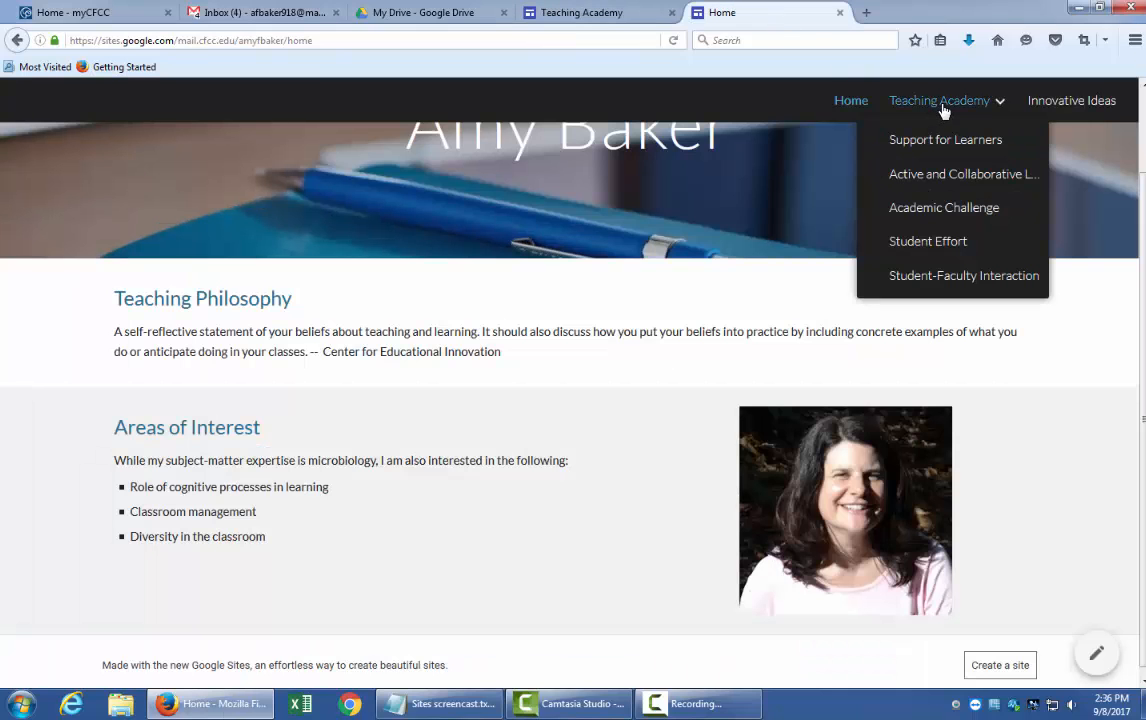
pyautogui.click(601, 14)
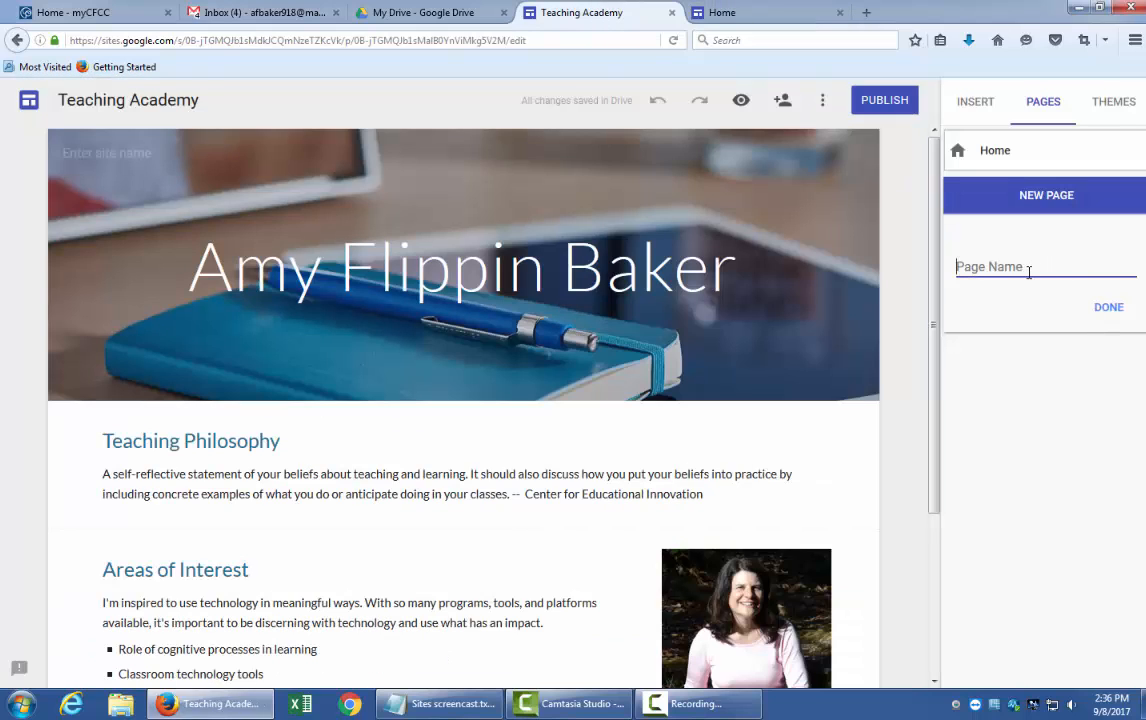
pyautogui.write('Teaching Academy')
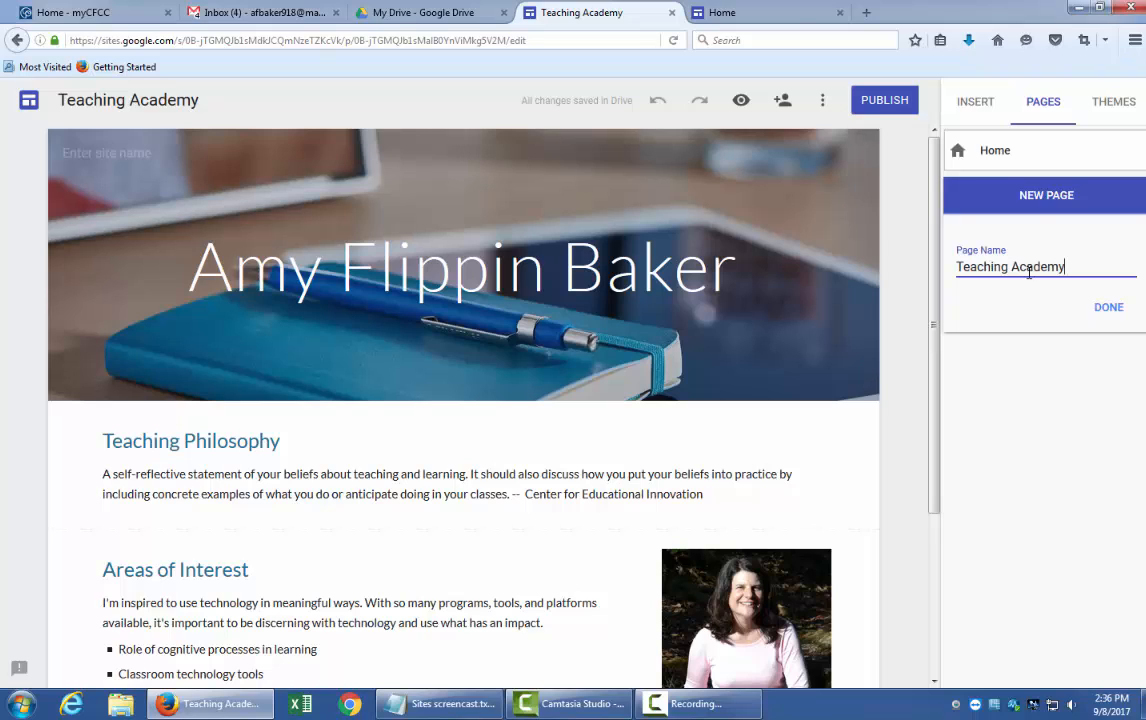
pyautogui.click(1106, 312)
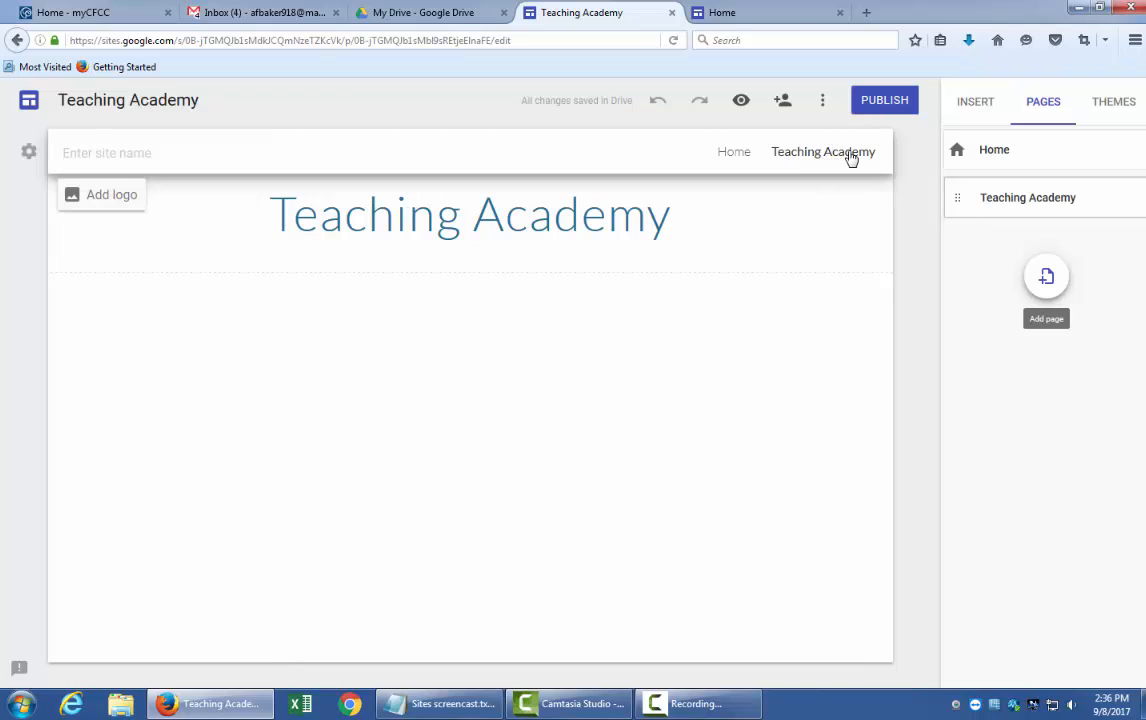
# Step: Add a new page named "Innovative Ideas" to the site
pyautogui.click(1048, 278)
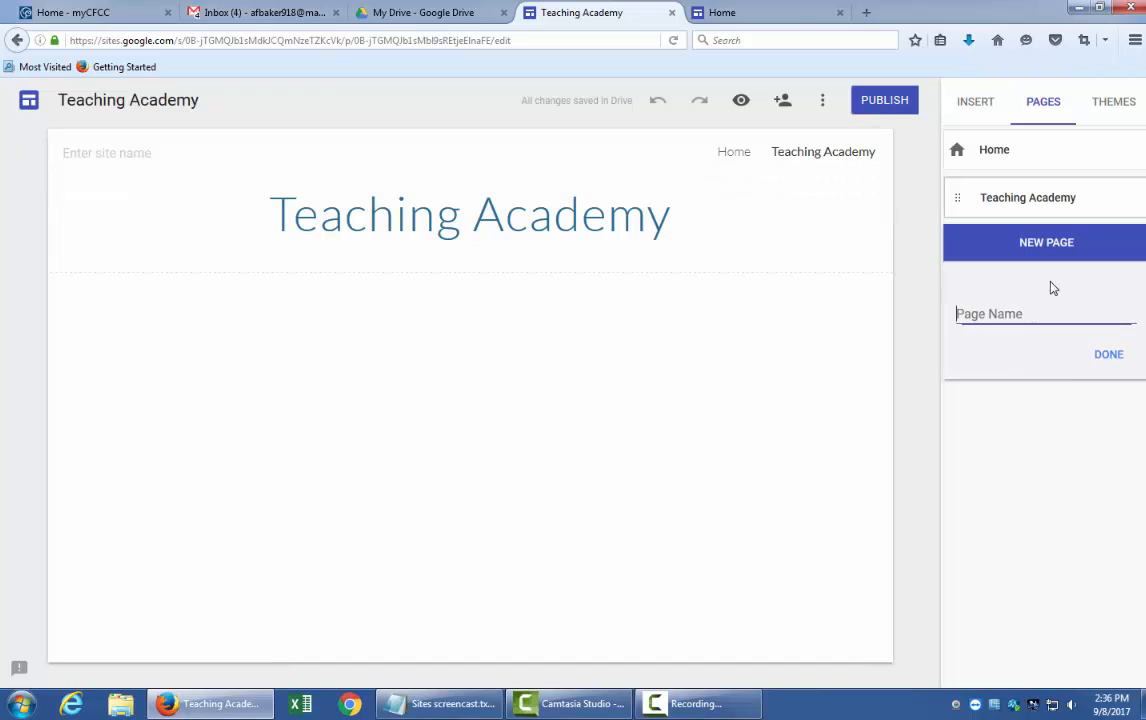
pyautogui.write('Inno')
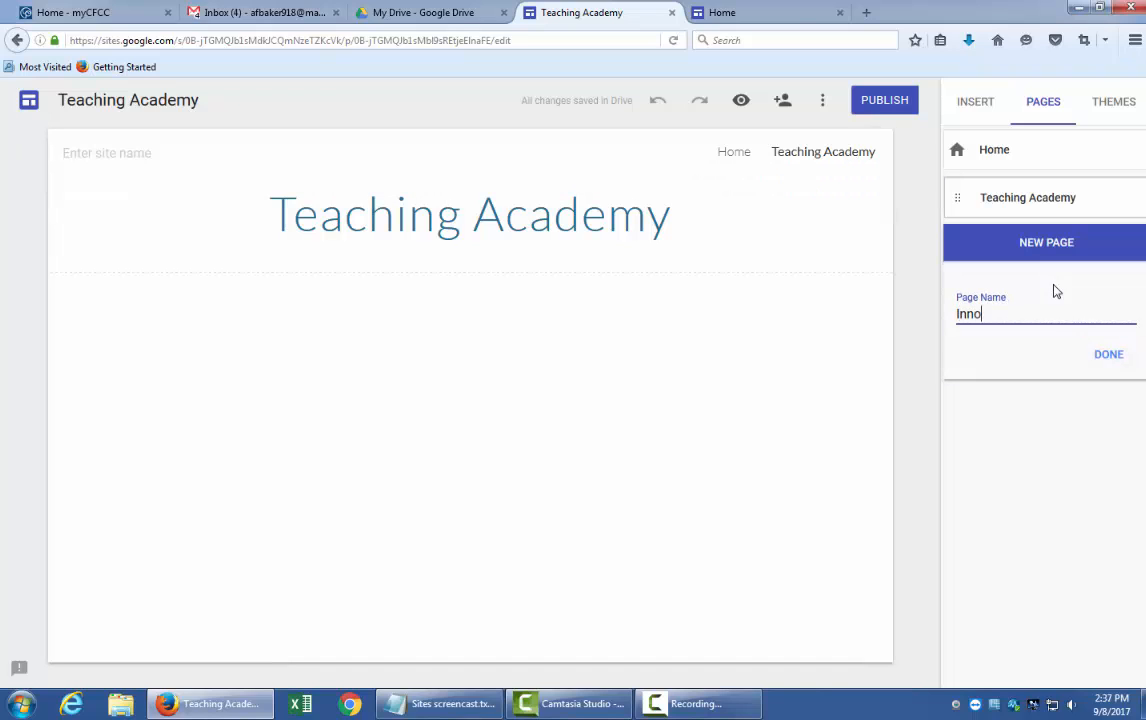
pyautogui.write('vative Ideas')
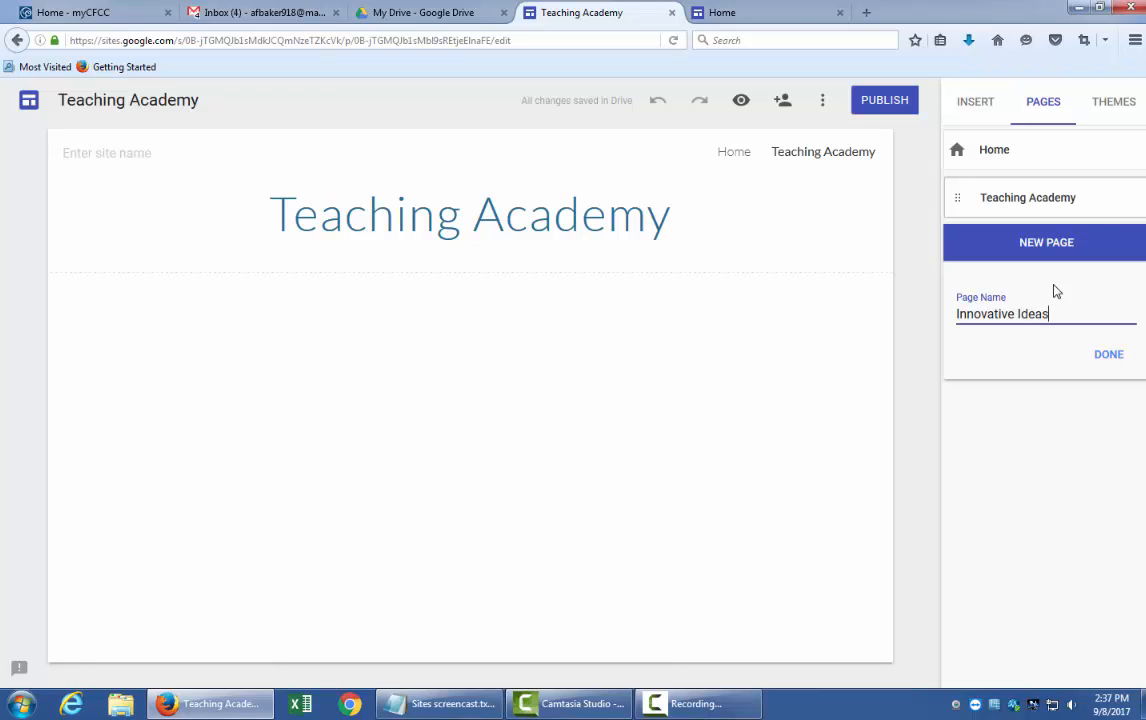
pyautogui.click(1110, 358)
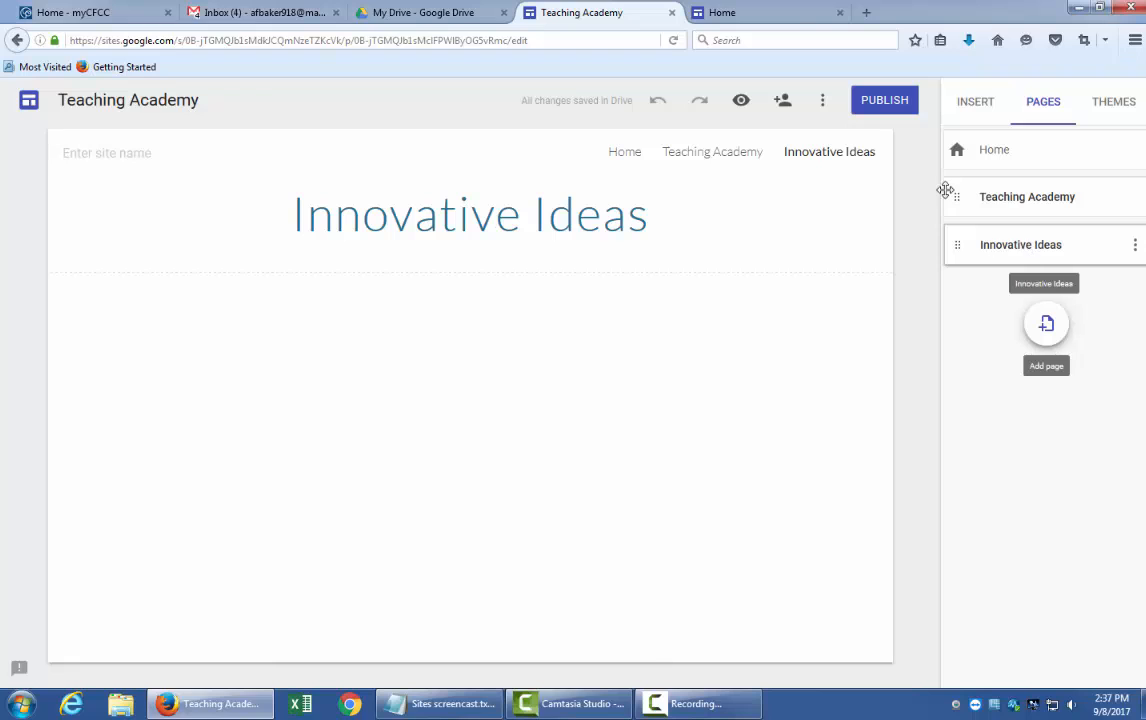
# Step: Create a subpage named "Support for Learners" under the Teaching Academy page
pyautogui.click(1024, 201)
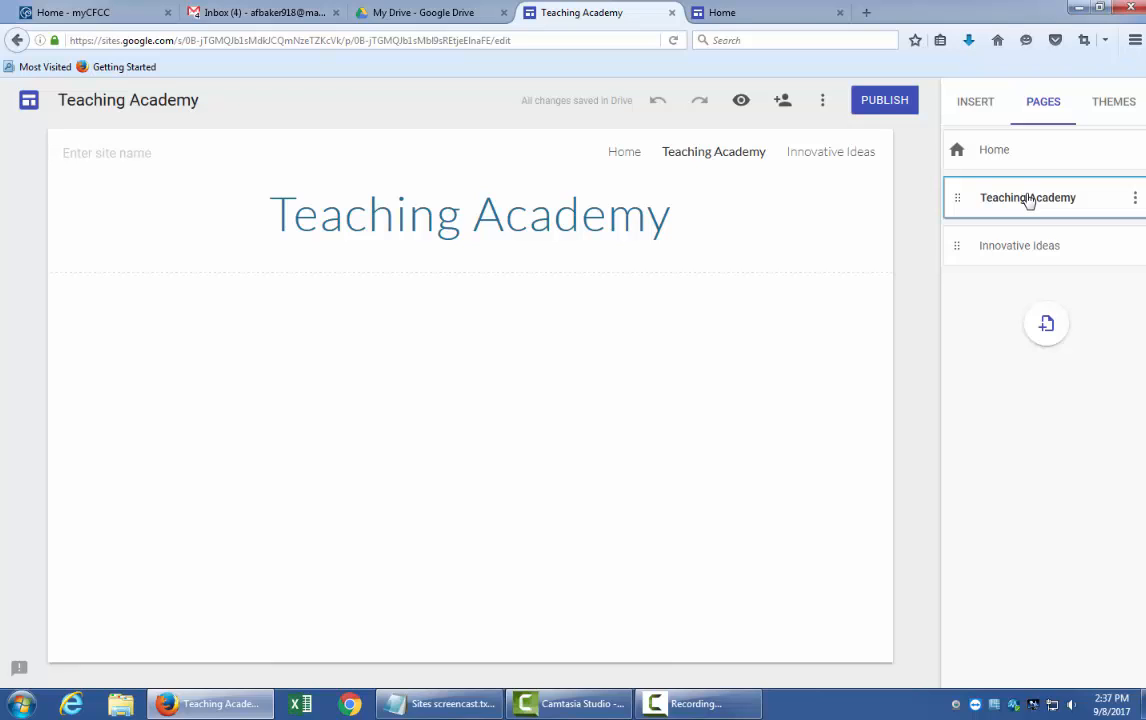
pyautogui.click(1136, 199)
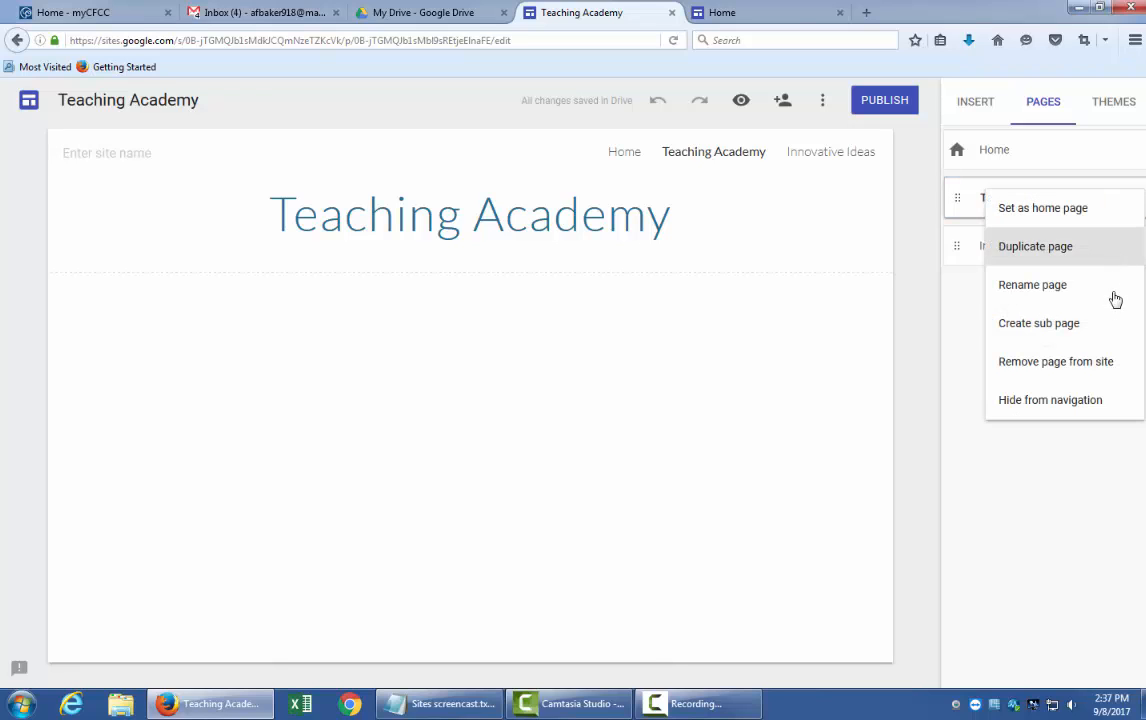
pyautogui.click(1115, 330)
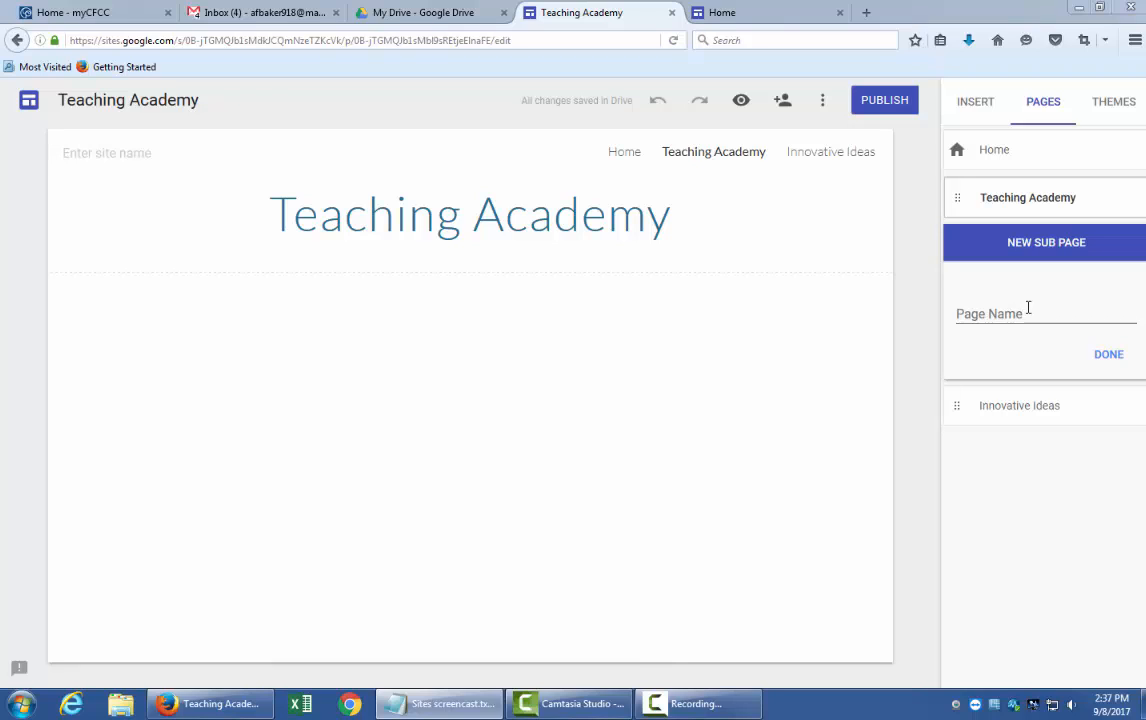
pyautogui.click(1030, 308)
pyautogui.write('Support for Learners')
pyautogui.click(1110, 356)
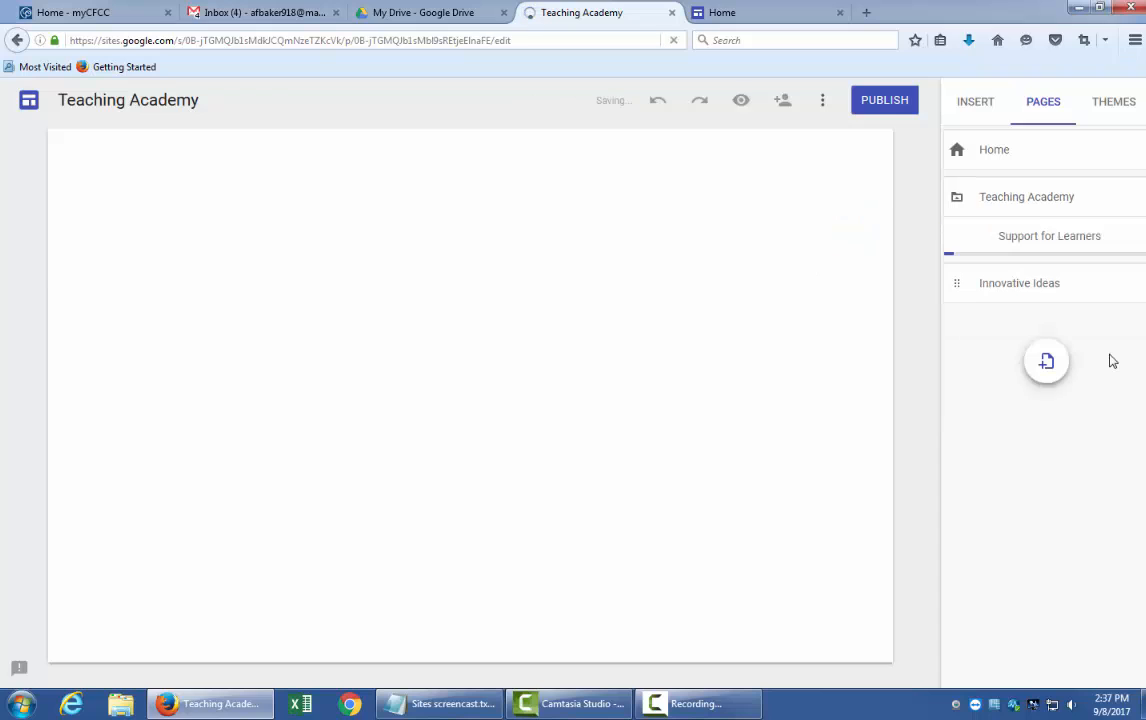
pyautogui.moveTo(726, 159)
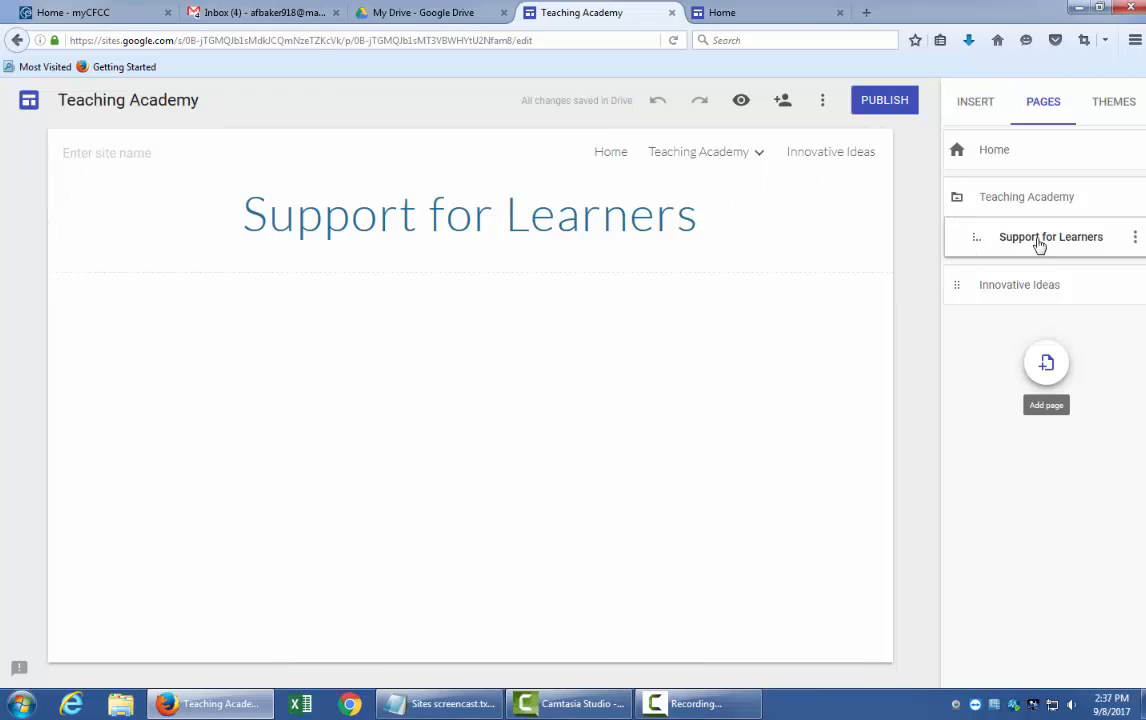
# Step: Create a subpage named "Active and Collaborative Learning" under the Teaching Academy page
pyautogui.click(1133, 198)
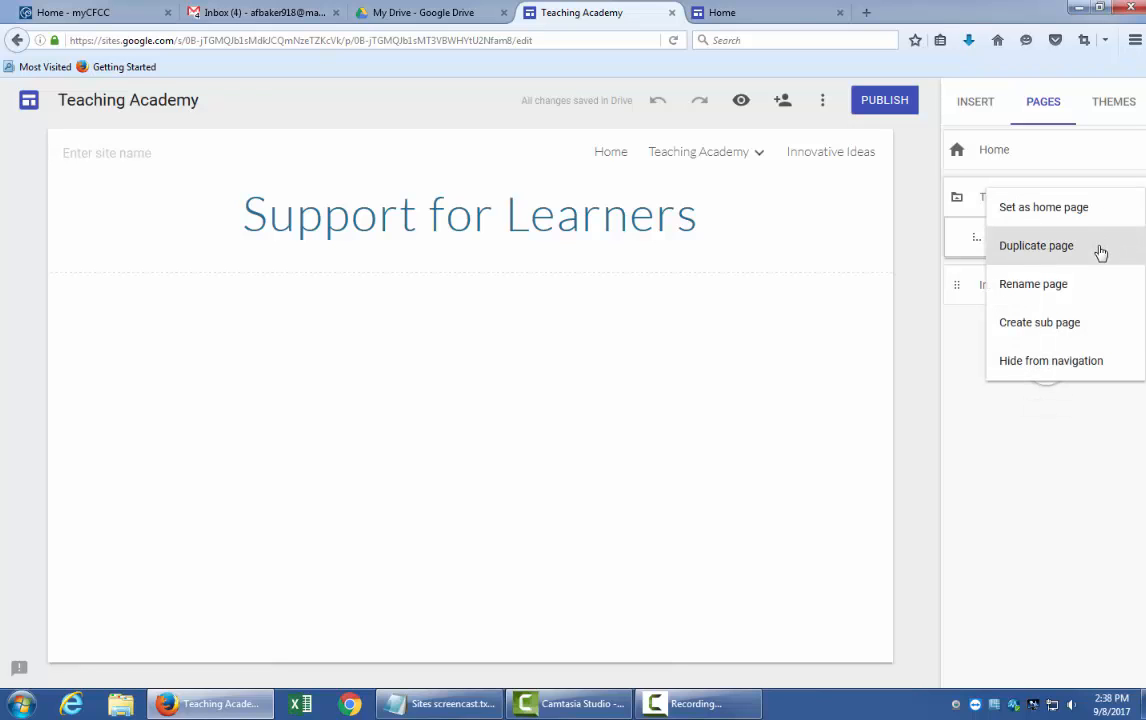
pyautogui.click(1095, 323)
pyautogui.write('Active and Collaborative Learning')
pyautogui.click(1110, 391)
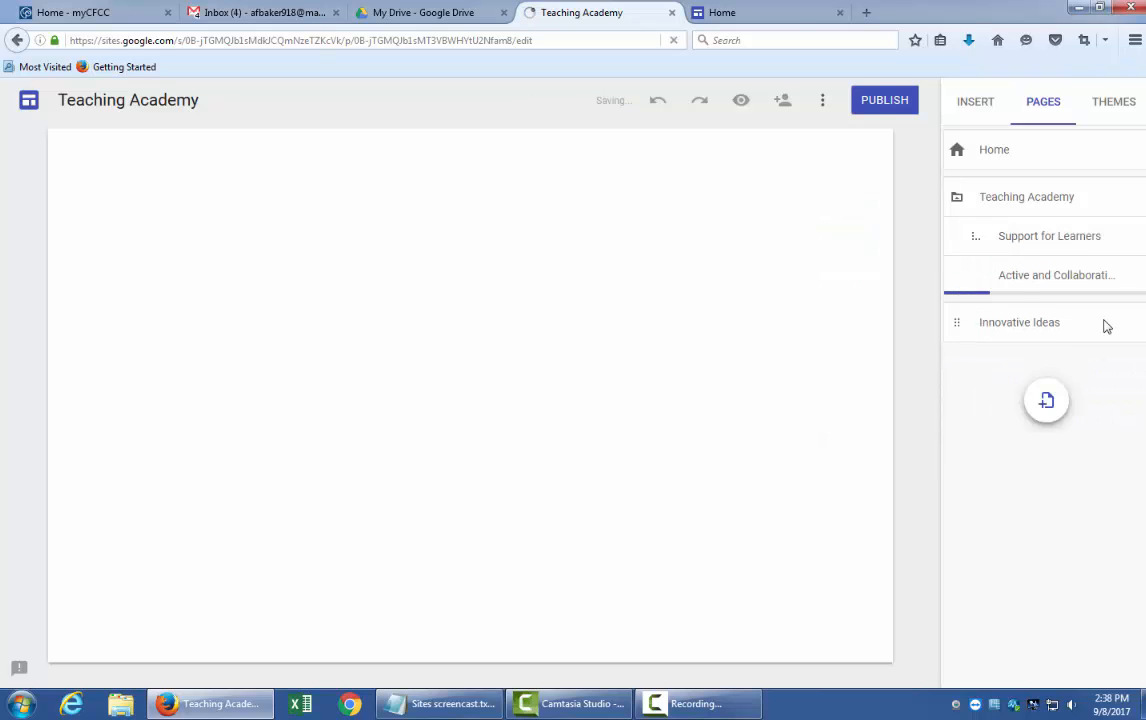
# Step: Create a subpage named "Academic Challenge" under the Teaching Academy page
pyautogui.click(1133, 197)
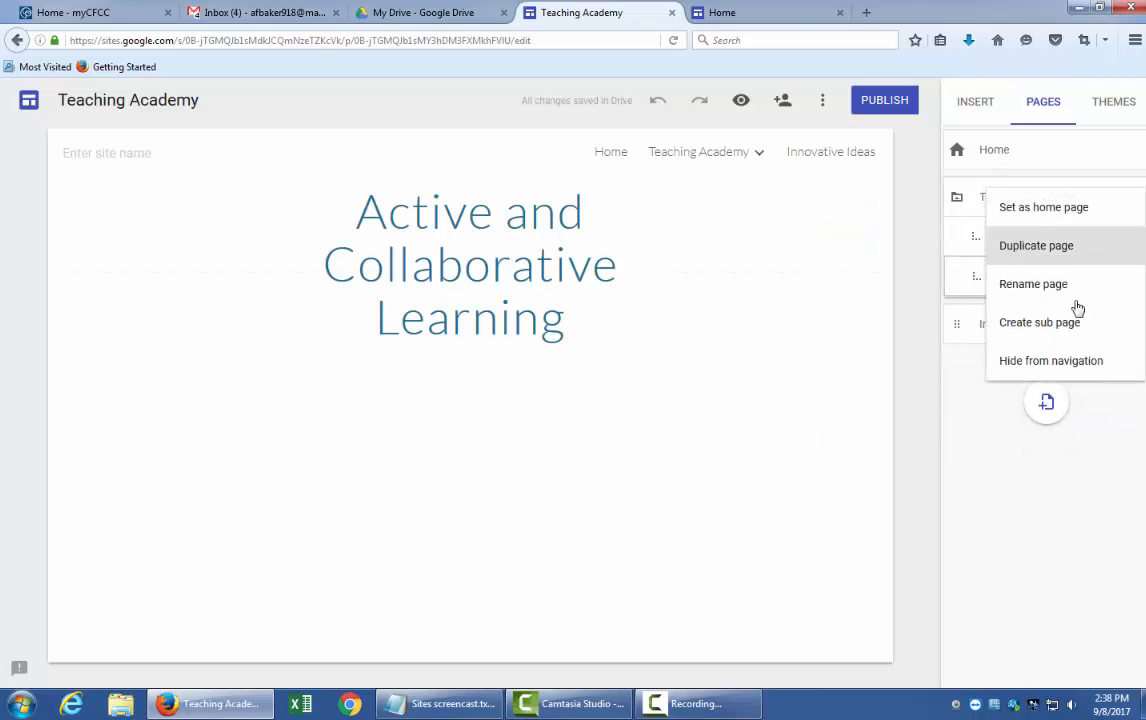
pyautogui.click(1077, 323)
pyautogui.write('Academic Challenge')
pyautogui.click(1108, 432)
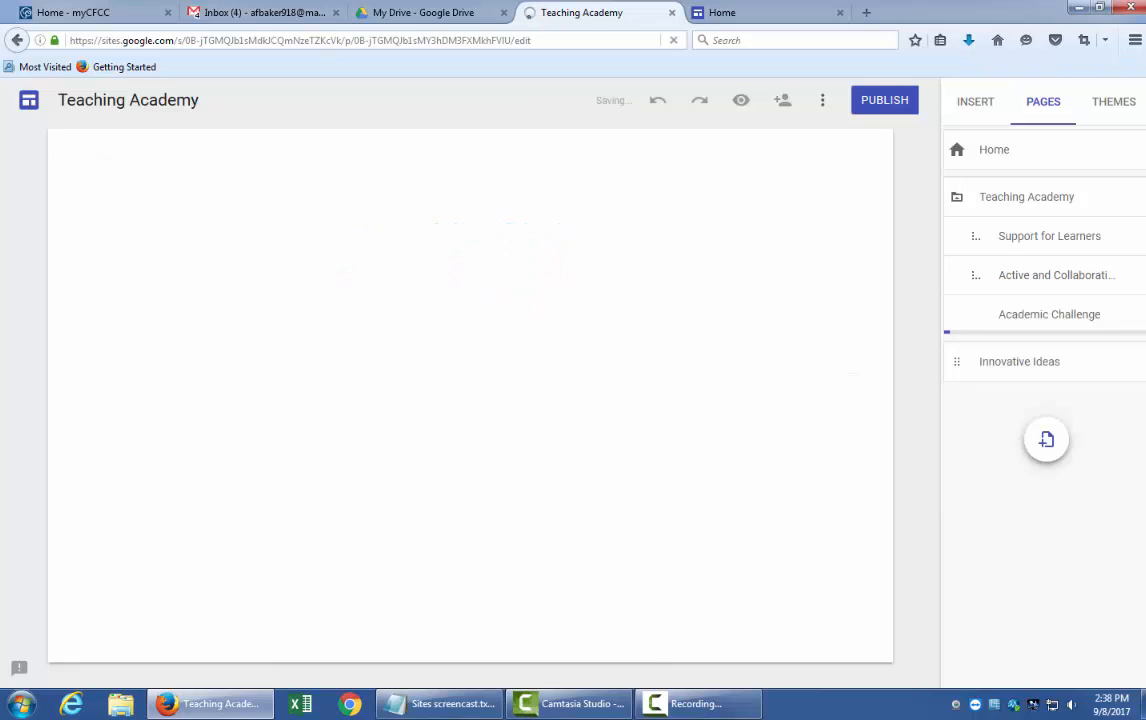
# Step: Create a subpage named "Student Effort" under the Teaching Academy page
pyautogui.click(1135, 197)
pyautogui.click(1097, 321)
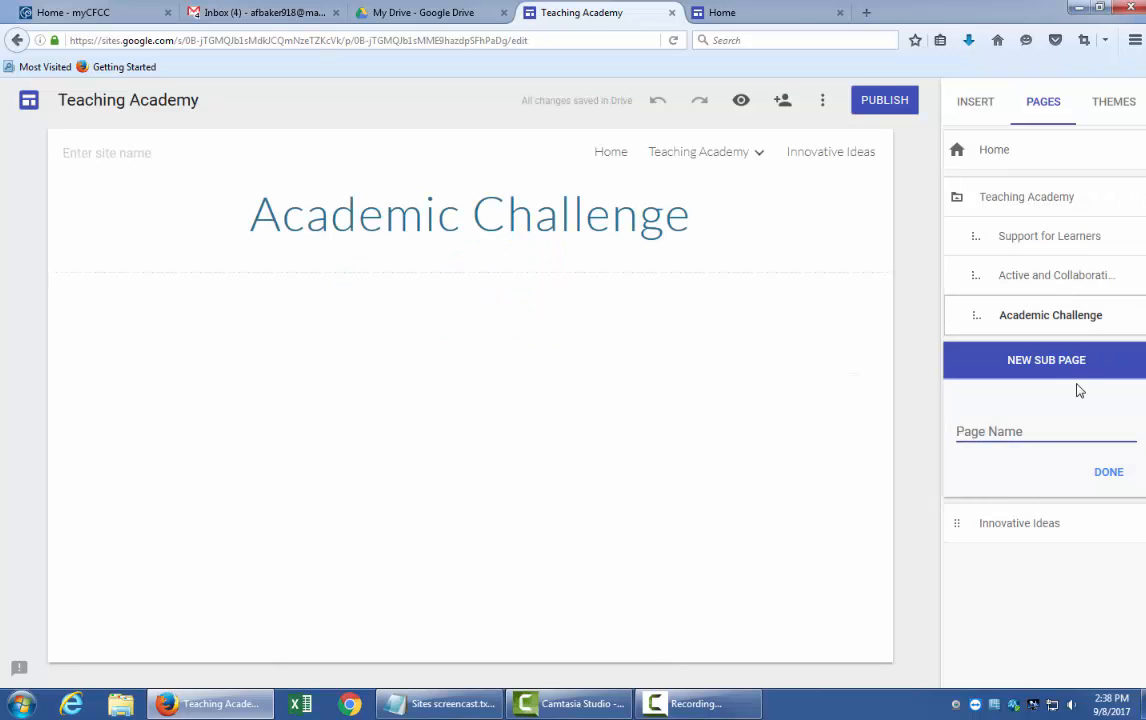
pyautogui.write('Student Effort')
pyautogui.click(1107, 472)
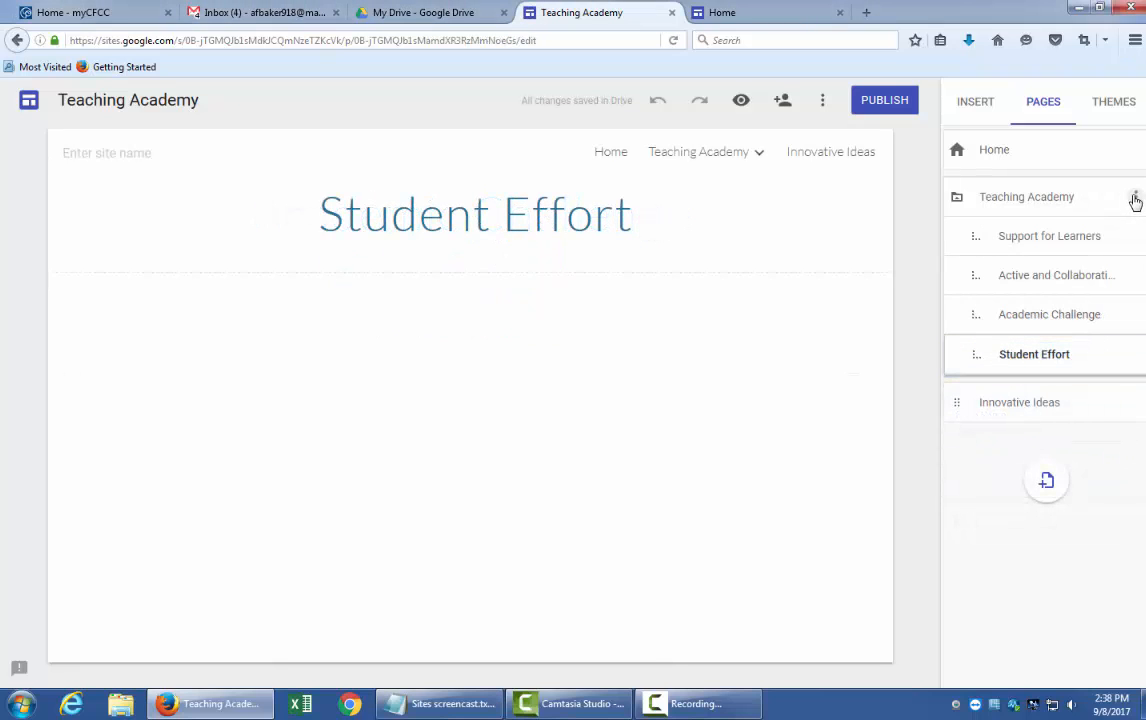
# Step: Create a subpage named "Student-Faculty Interaction" under the Teaching Academy page
pyautogui.click(1135, 197)
pyautogui.click(1093, 326)
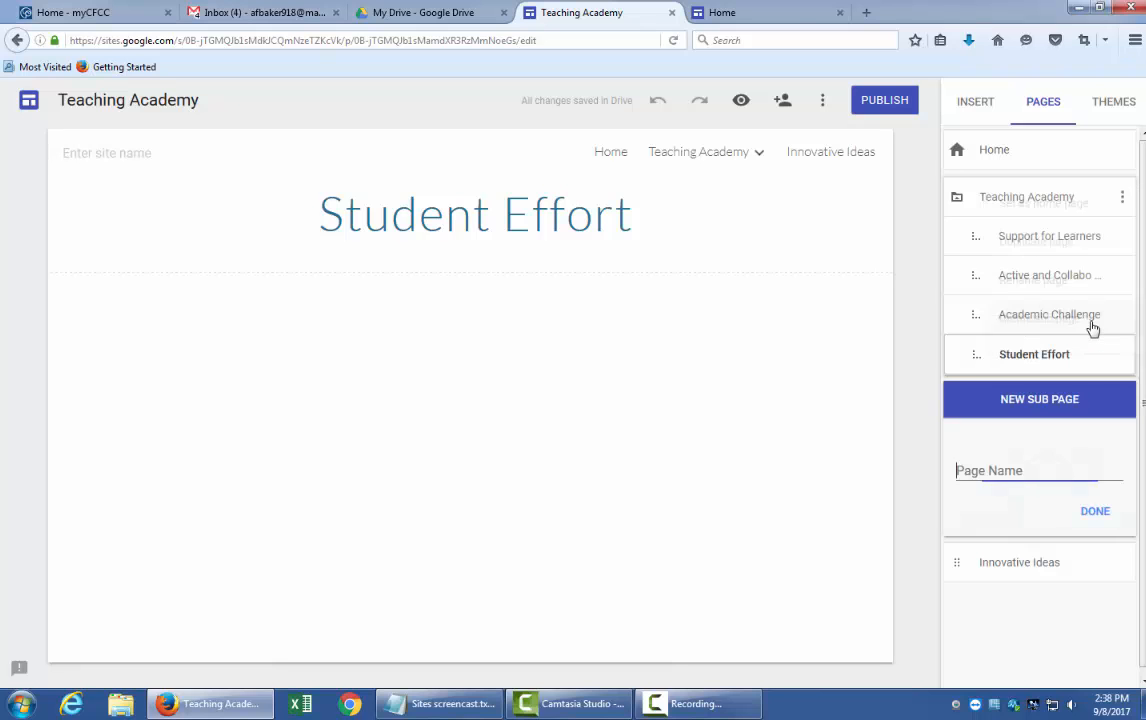
pyautogui.write('Student-Faculty Interaction')
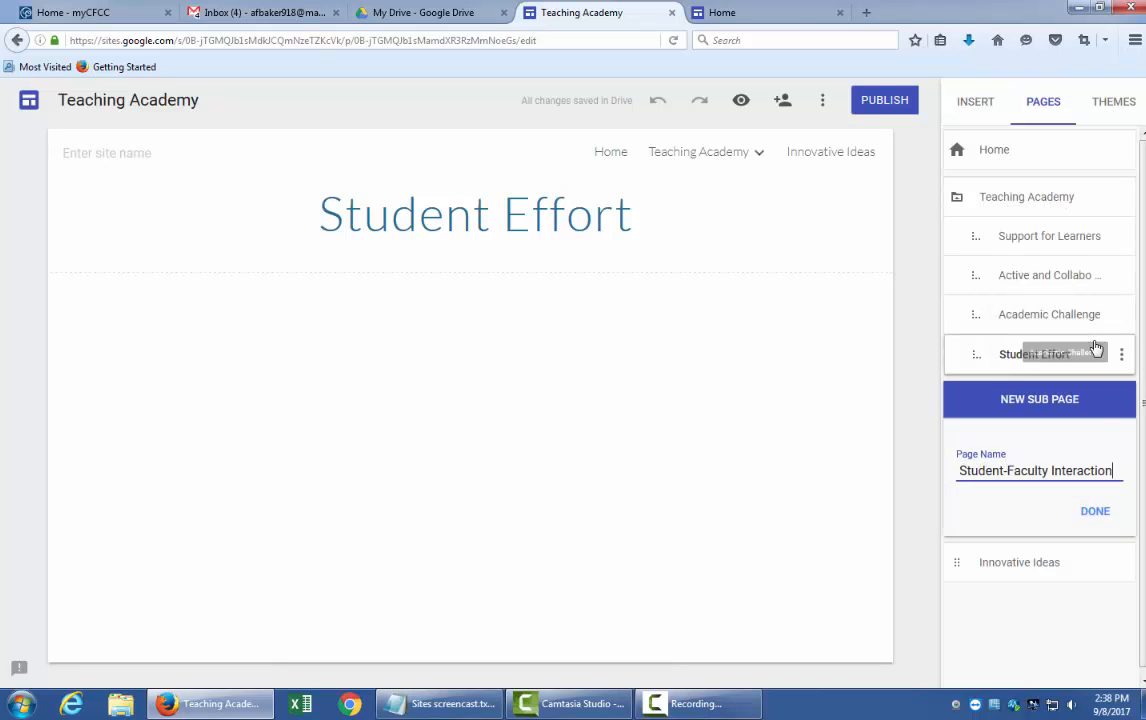
pyautogui.click(1096, 511)
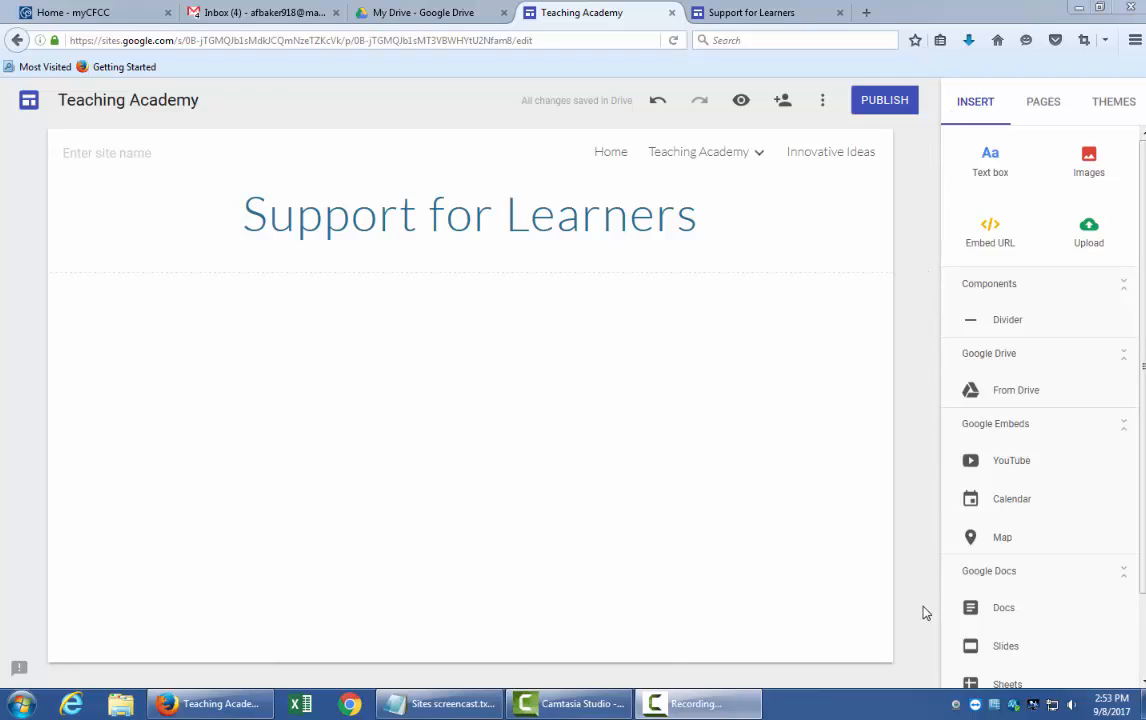
# Step: Search YouTube for "student engagement" and insert the video "7 ways to Increase Student Engagement in the Classroom" on the Support for Learners page
pyautogui.click(1013, 464)
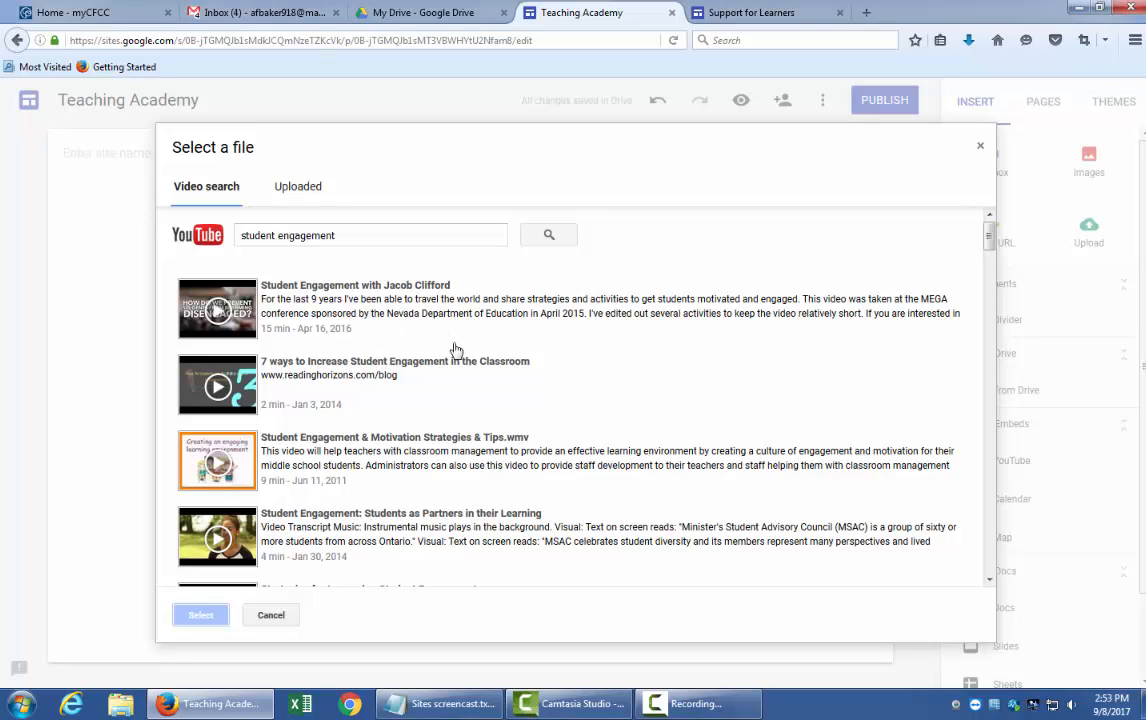
pyautogui.click(463, 378)
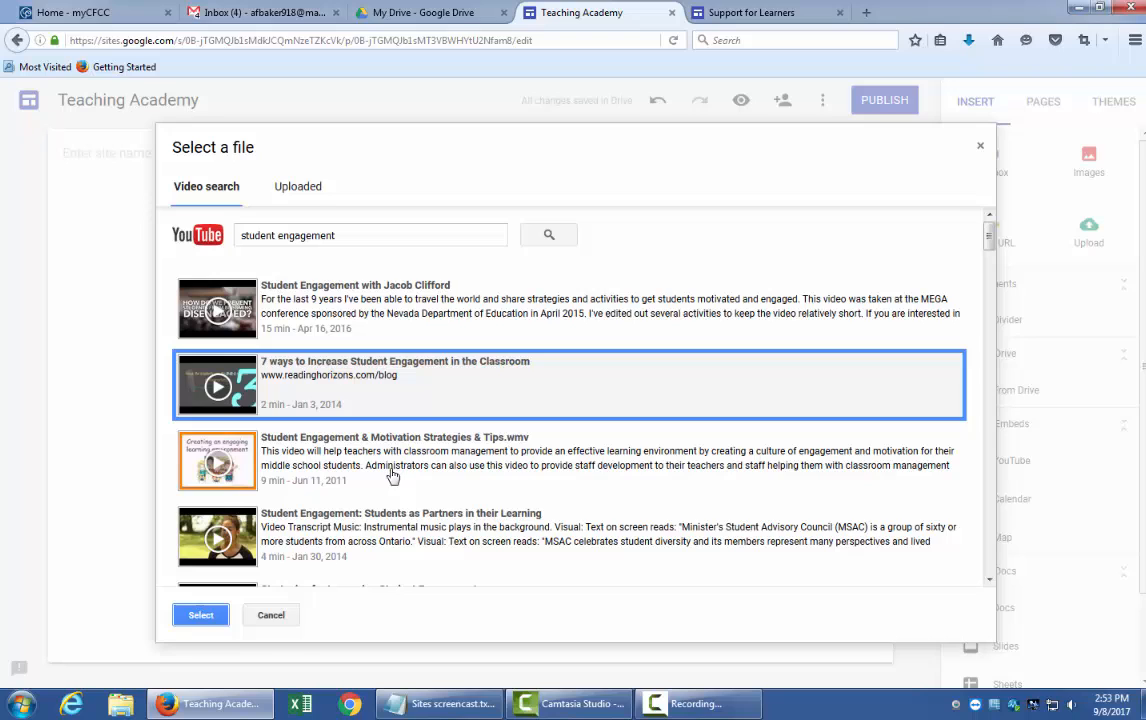
pyautogui.click(201, 617)
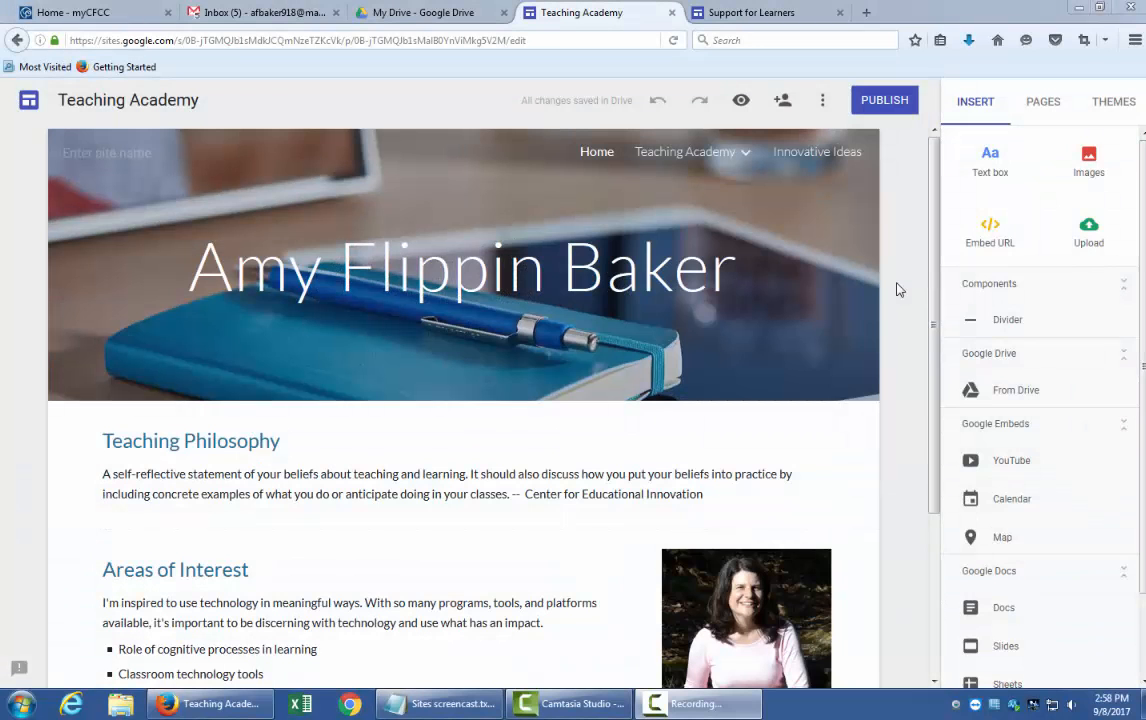
# Step: Publish the site with the owner's short username as its location, visible to anyone at mail.cfcc.edu
pyautogui.click(883, 102)
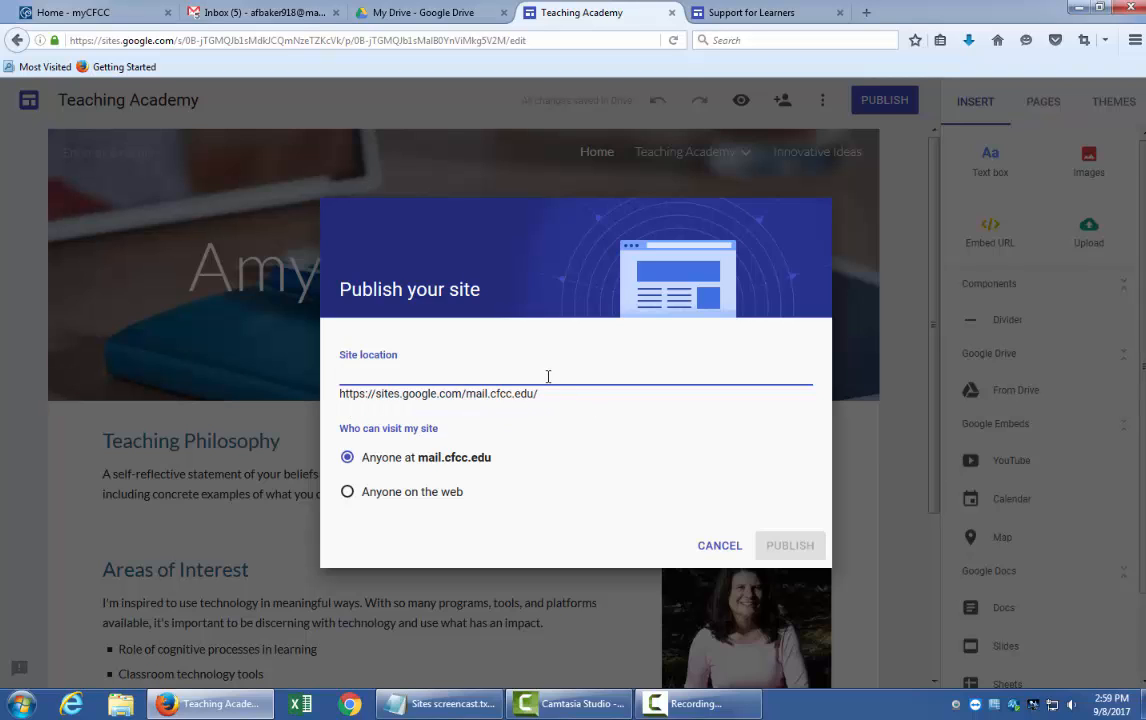
pyautogui.write('abaker')
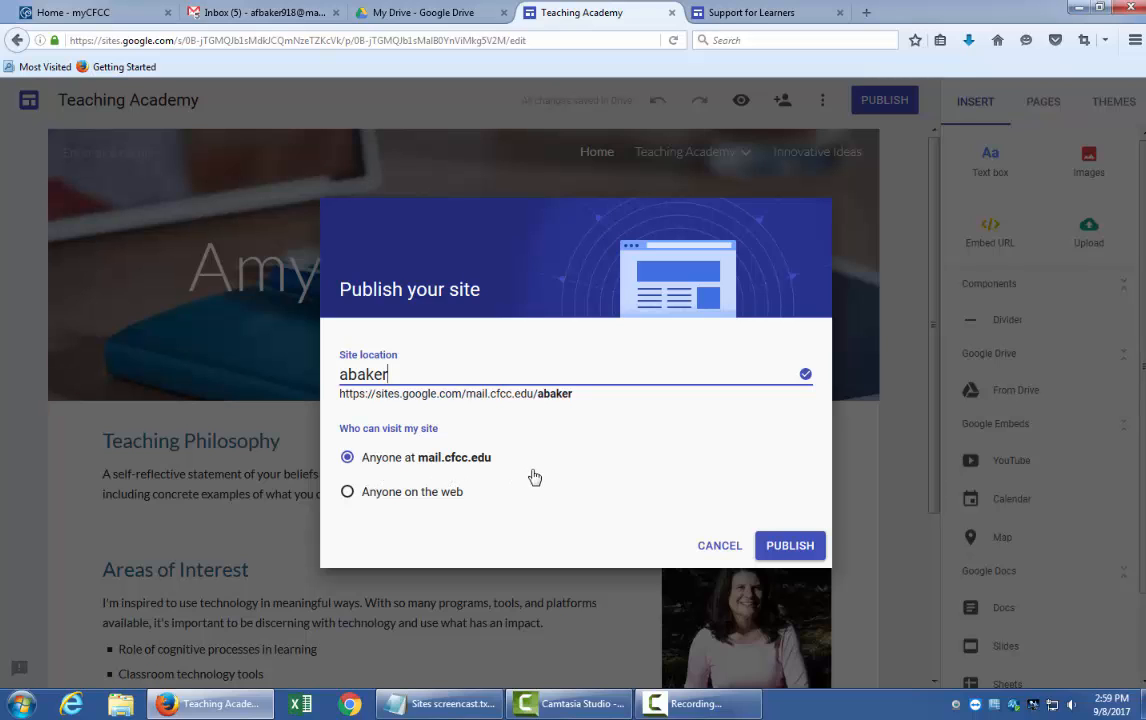
pyautogui.click(785, 549)
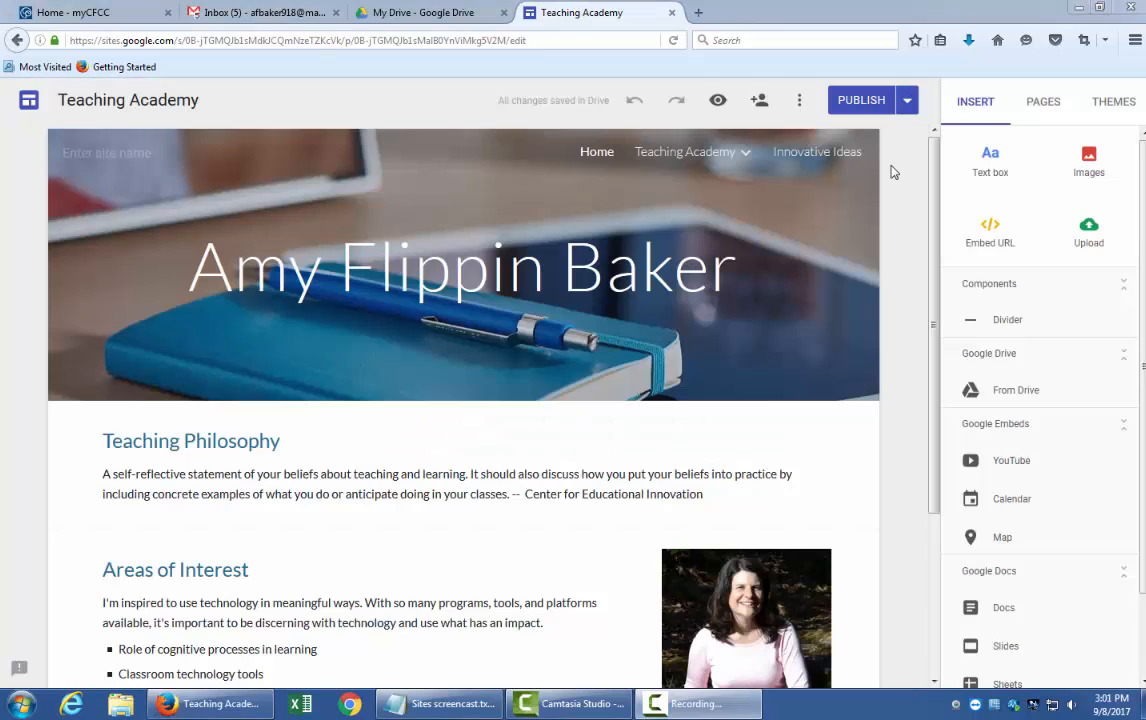
# Step: View the published site, check where the site file is stored in Google Drive, and return to the site editor
pyautogui.click(908, 102)
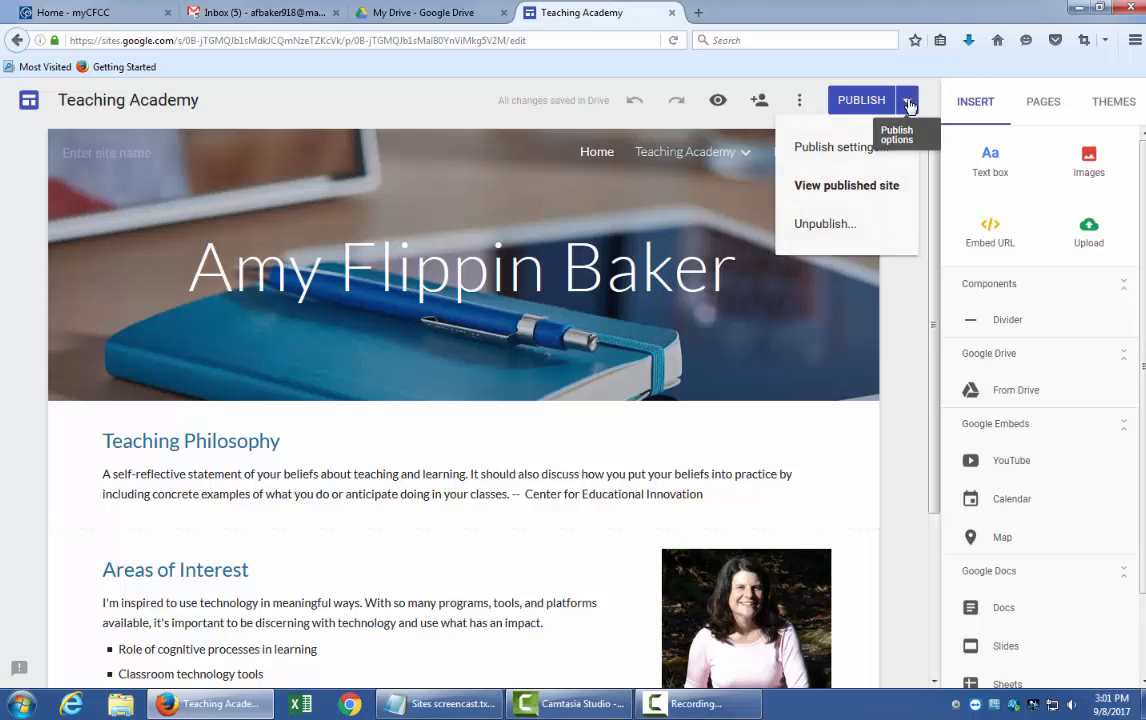
pyautogui.click(855, 187)
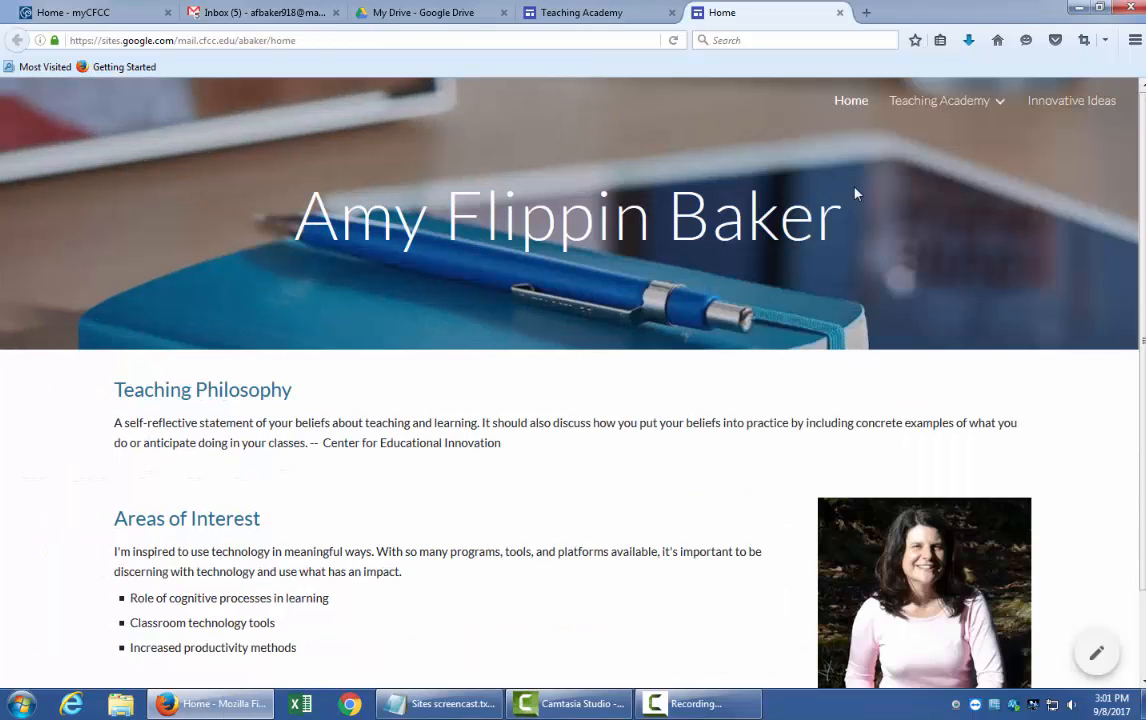
pyautogui.click(423, 18)
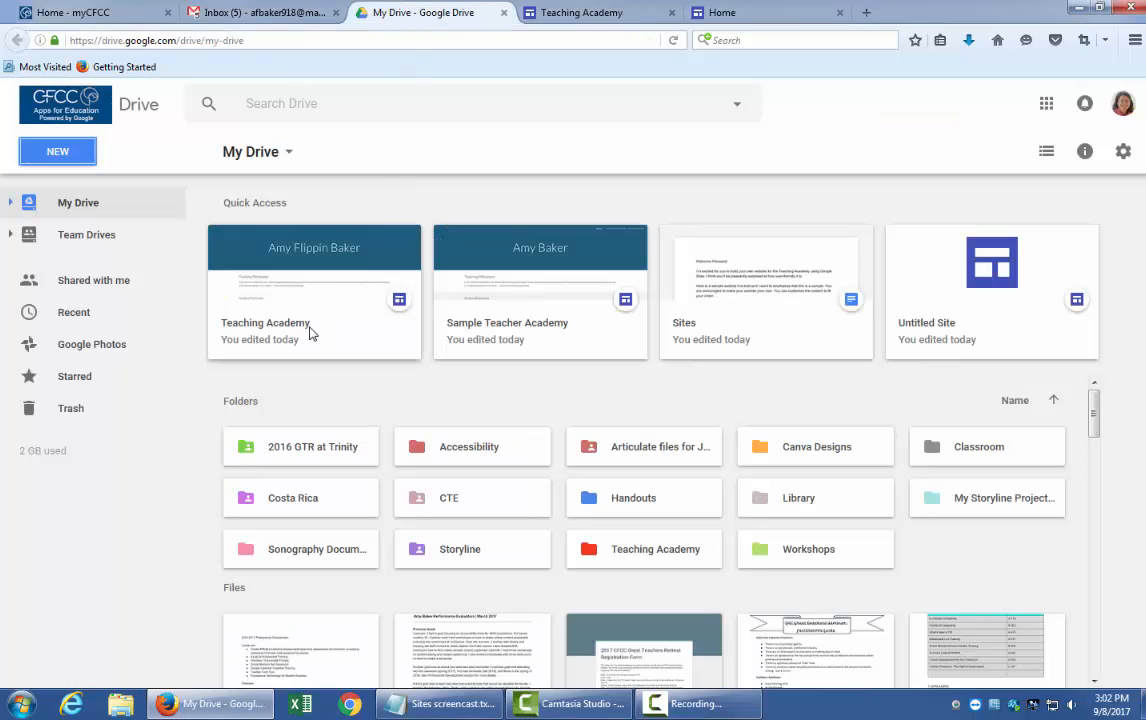
pyautogui.click(568, 14)
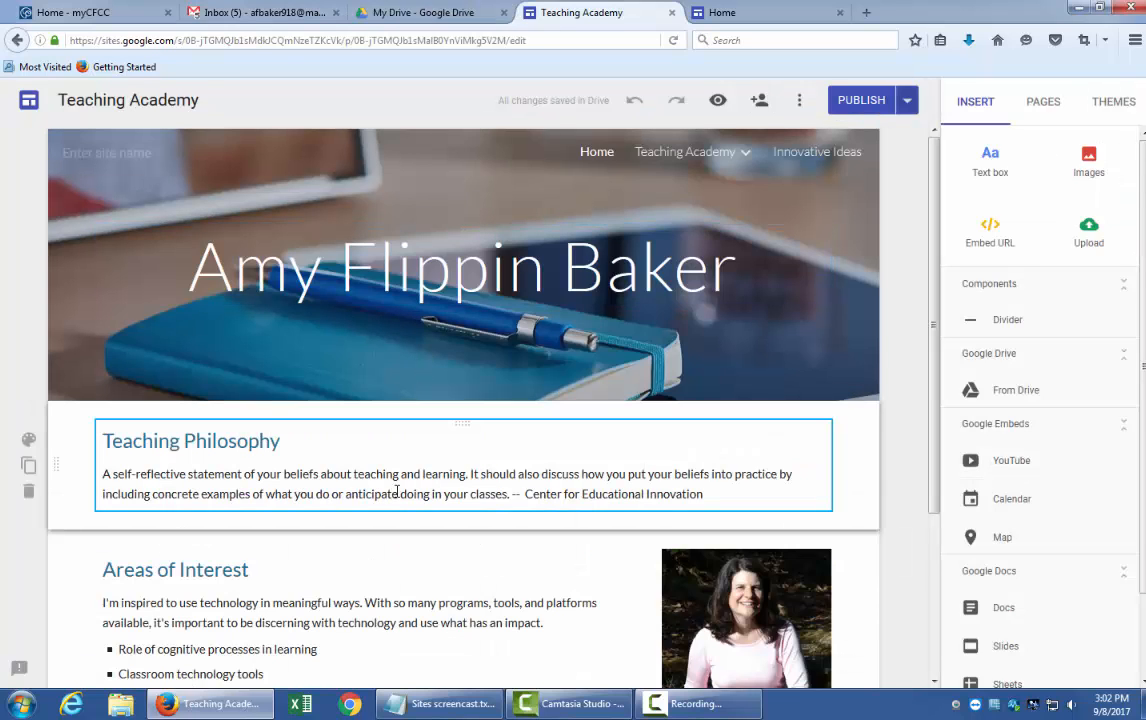